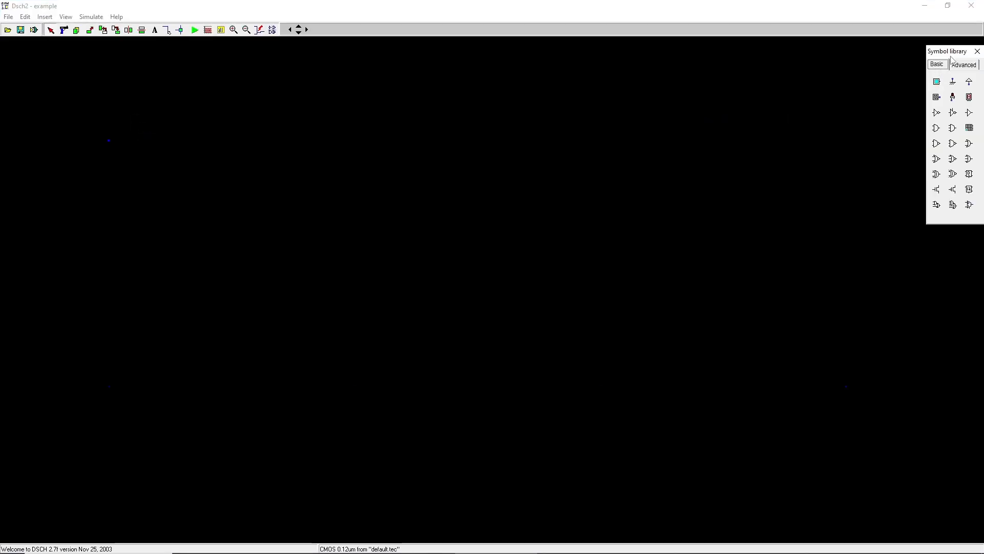
# Step: Place an XOR gate, two clock sources and an LED output symbol on the schematic
pyautogui.moveTo(939, 175); pyautogui.dragTo(558, 290)
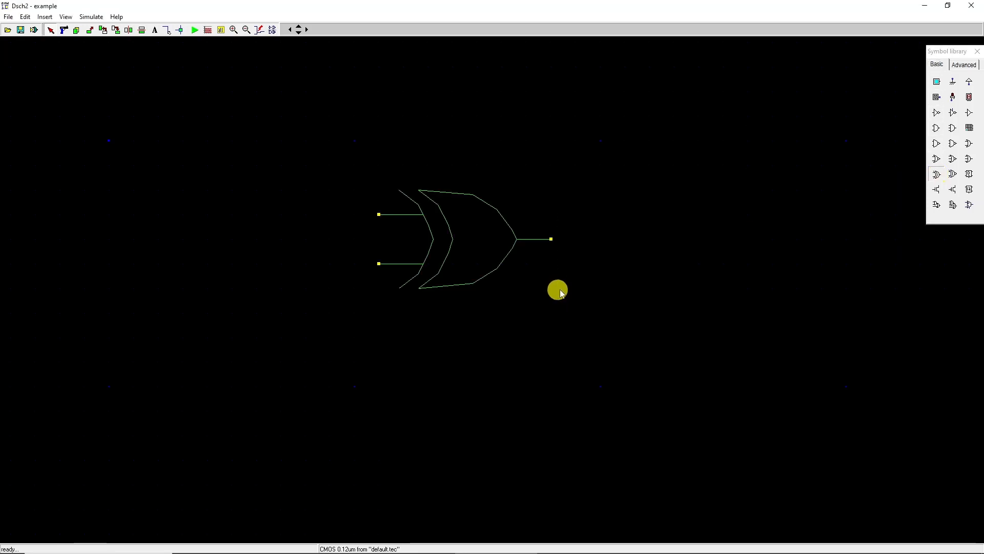
pyautogui.moveTo(937, 97); pyautogui.dragTo(307, 226)
pyautogui.moveTo(938, 97); pyautogui.dragTo(300, 294)
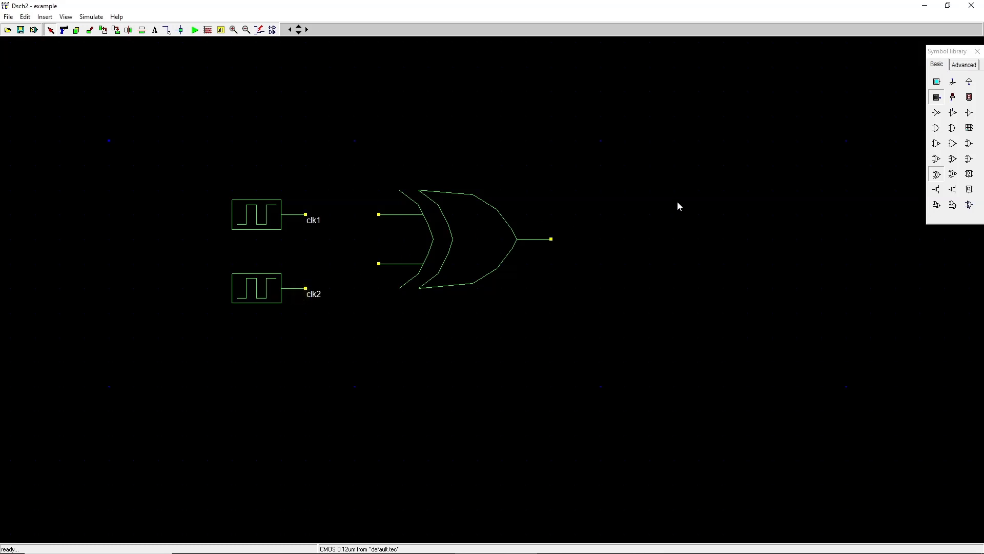
pyautogui.moveTo(952, 98); pyautogui.dragTo(636, 183)
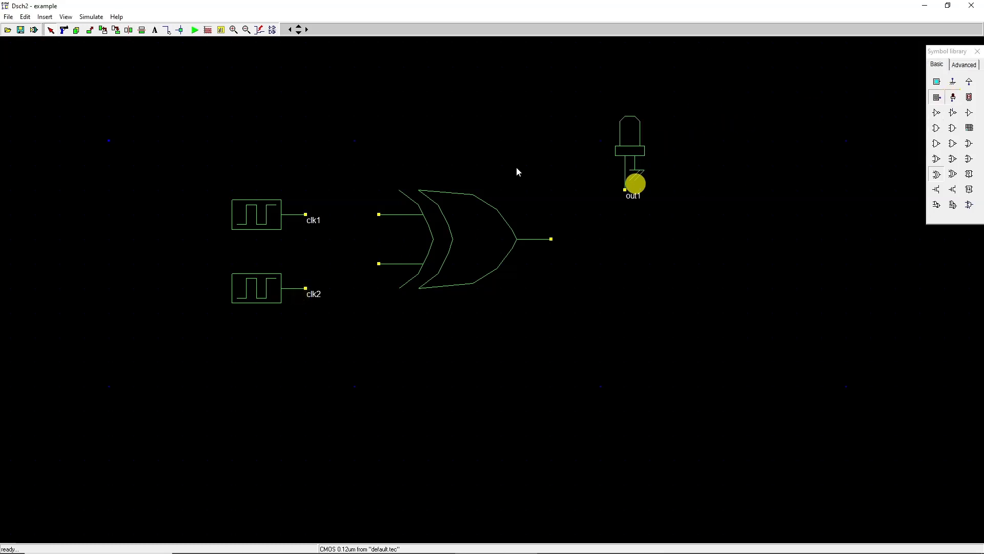
# Step: Wire both clocks to the XOR inputs and the XOR output to the LED
pyautogui.click(167, 30)
pyautogui.moveTo(306, 214); pyautogui.dragTo(378, 215)
pyautogui.moveTo(306, 288)
pyautogui.mouseDown()
pyautogui.moveTo(342, 293)
pyautogui.moveTo(329, 261)
pyautogui.moveTo(380, 264)
pyautogui.mouseUp()
pyautogui.moveTo(551, 239); pyautogui.dragTo(626, 190)
# Step: Name the LED output xor_out
pyautogui.doubleClick(635, 152)
pyautogui.doubleClick(390, 206)
pyautogui.write('xor_out')
pyautogui.click(434, 390)
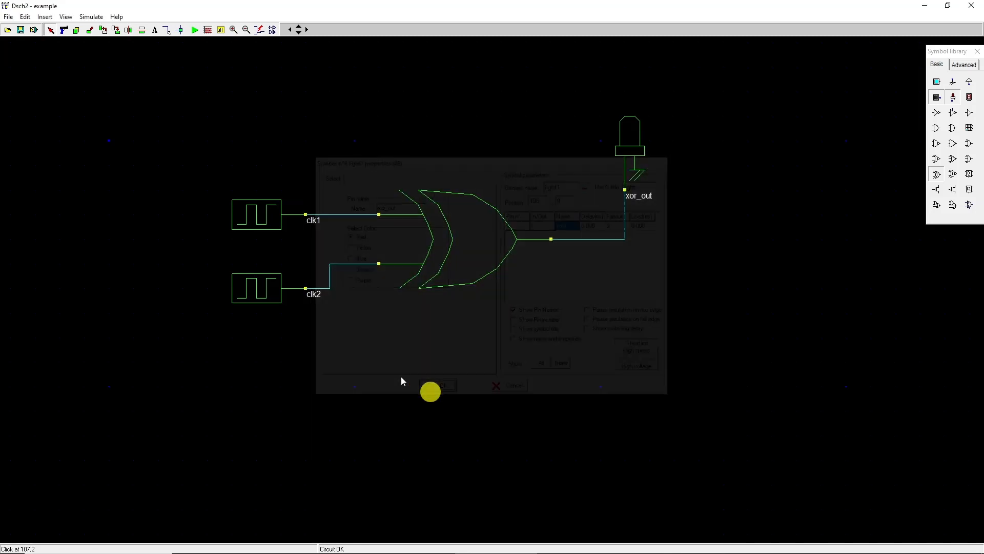
# Step: Name the first clock A with stay-at-0 and stay-at-1 times of 10.00 ns
pyautogui.doubleClick(247, 213)
pyautogui.doubleClick(404, 211)
pyautogui.write('A')
pyautogui.click(407, 230)
pyautogui.click(404, 247)
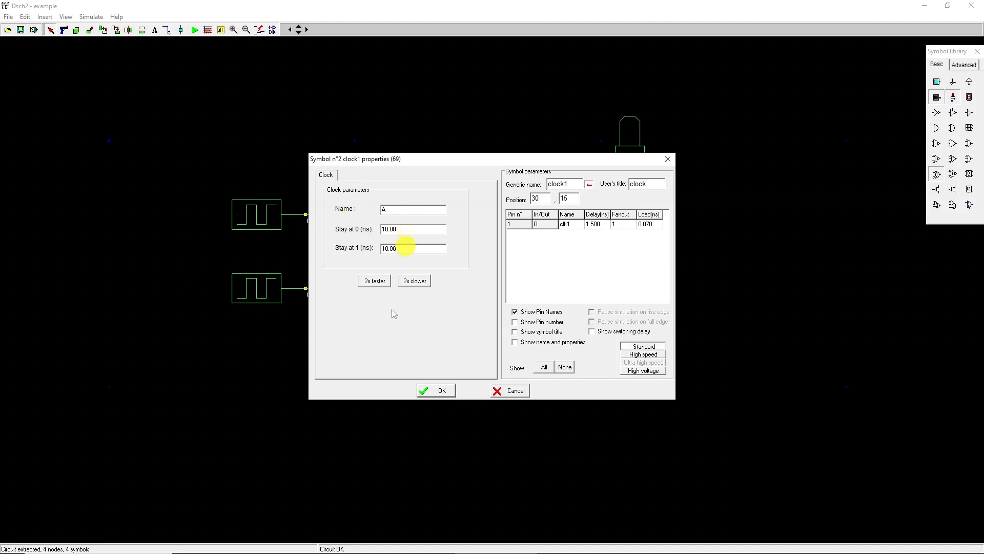
pyautogui.click(435, 390)
# Step: Name the second clock B with stay-at-0 and stay-at-1 times of 20.00 ns
pyautogui.doubleClick(259, 286)
pyautogui.moveTo(410, 210); pyautogui.dragTo(319, 212)
pyautogui.write('B')
pyautogui.click(402, 230)
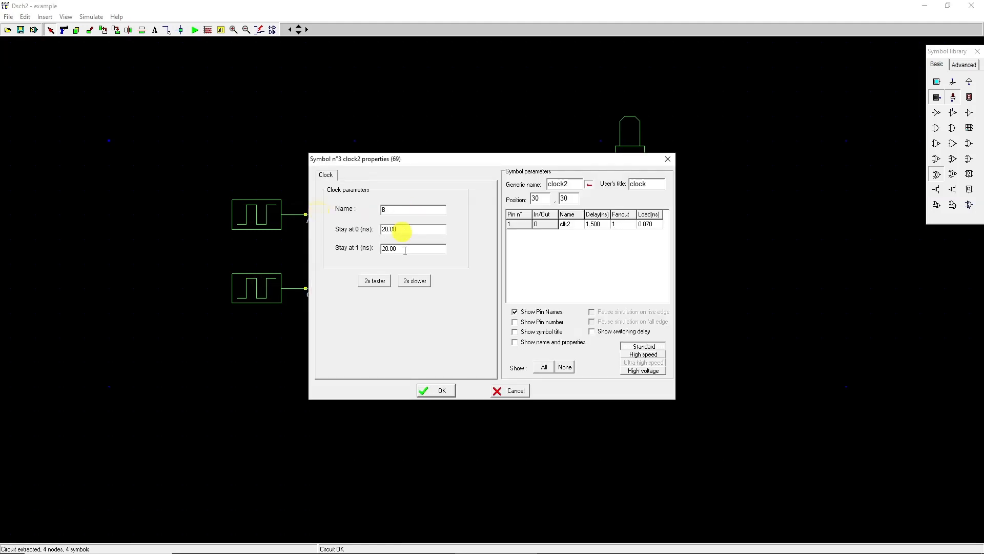
pyautogui.click(404, 249)
pyautogui.click(438, 390)
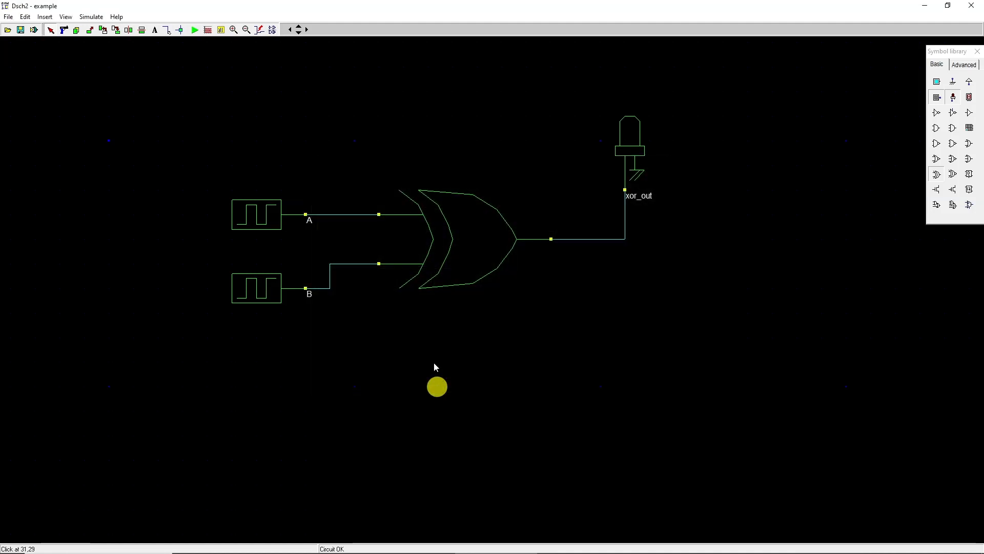
# Step: Run the simulation and open the timing diagram, zooming in on the waveforms
pyautogui.click(195, 30)
pyautogui.click(194, 29)
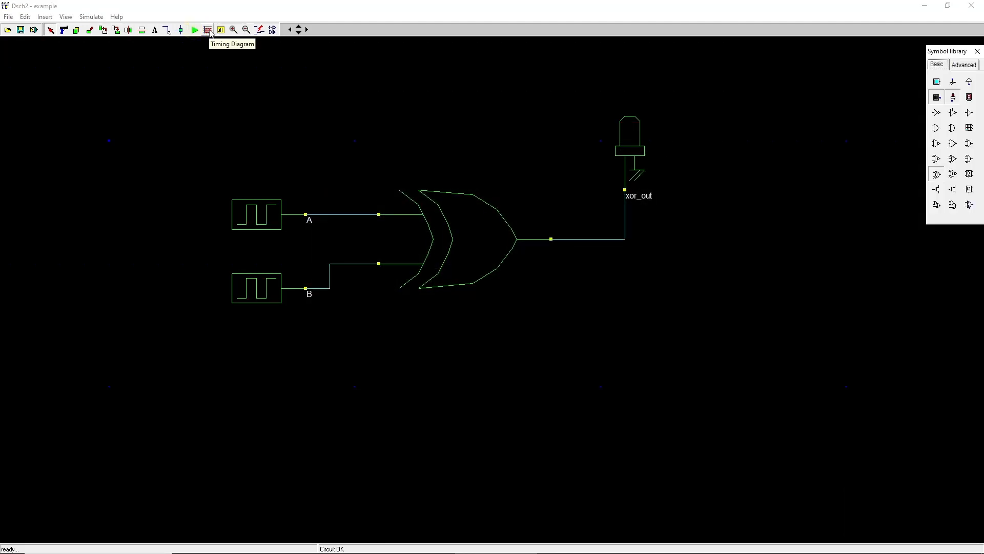
pyautogui.click(209, 31)
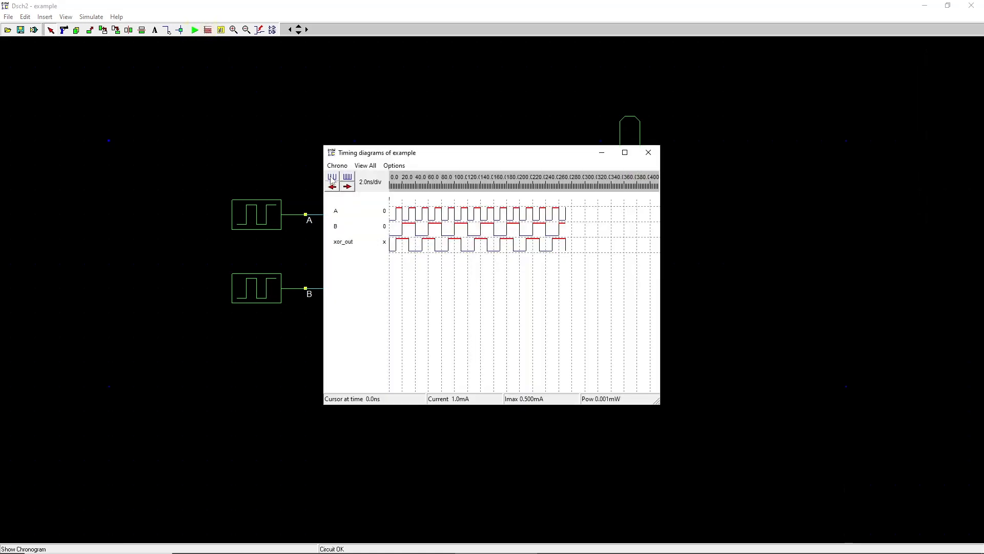
pyautogui.click(333, 177)
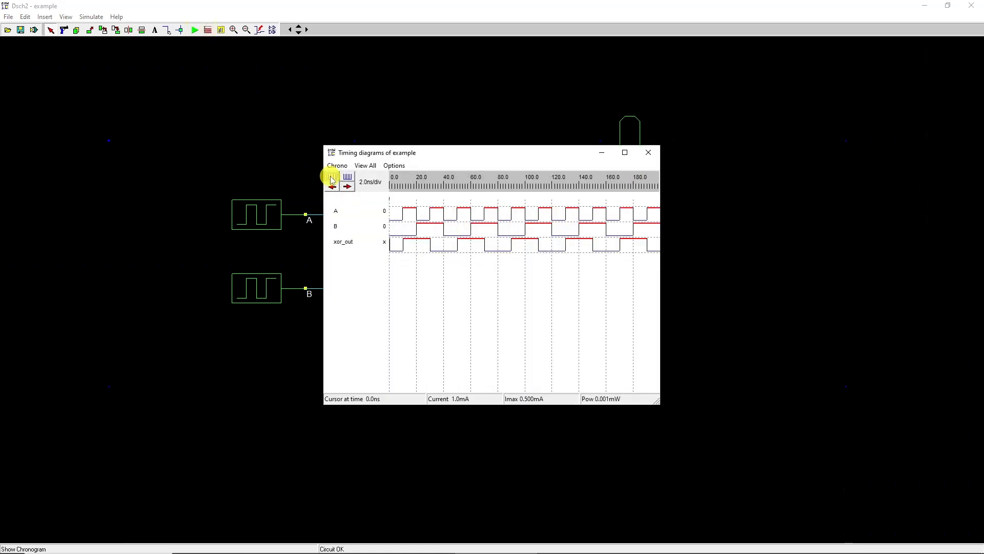
# Step: Inspect the A, B and xor_out waveforms at several cursor times, then close the timing diagram
pyautogui.click(394, 222)
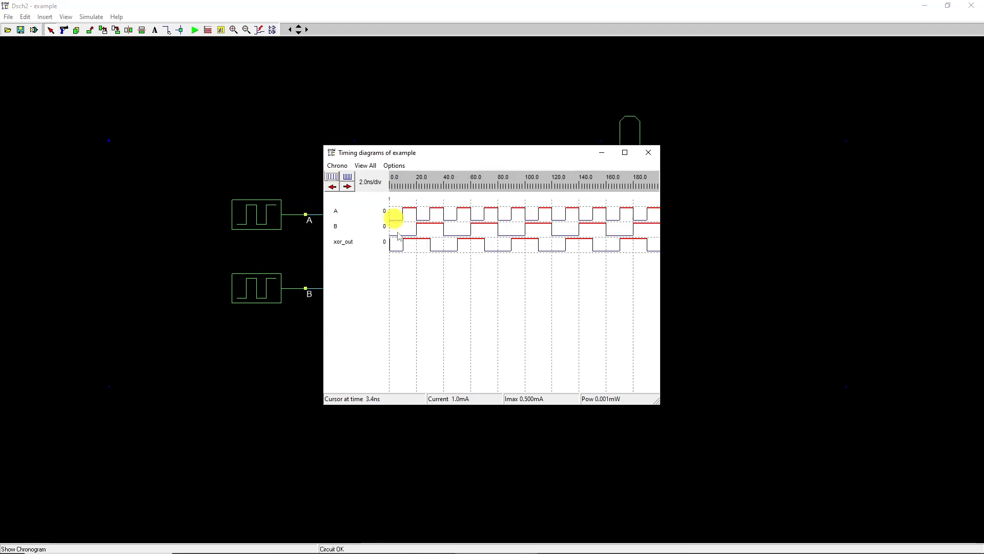
pyautogui.click(436, 217)
pyautogui.click(411, 212)
pyautogui.click(425, 215)
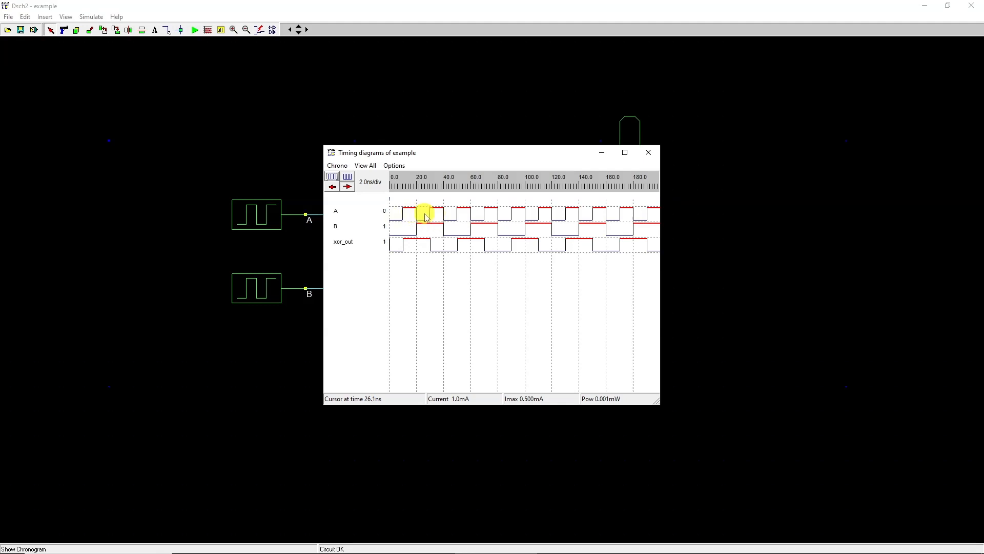
pyautogui.click(657, 154)
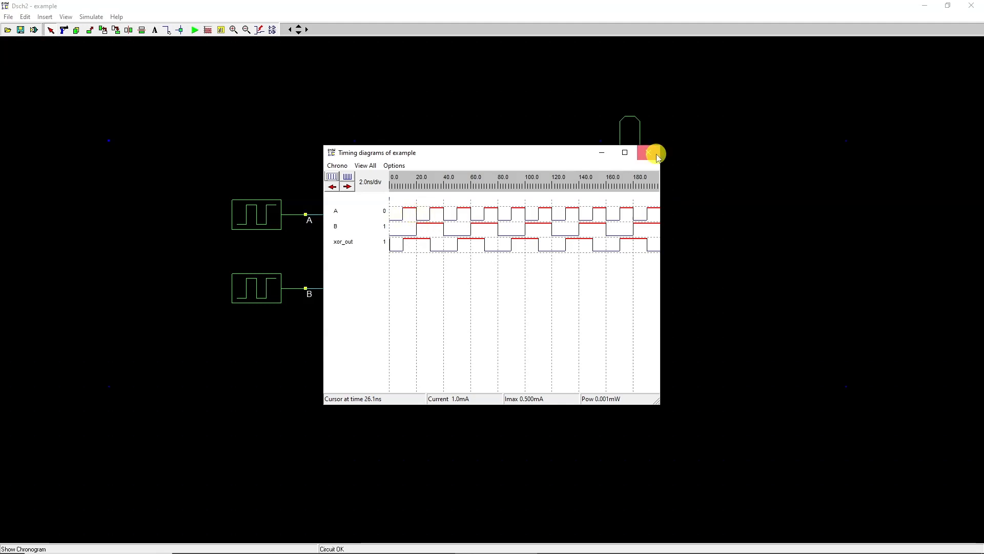
# Step: Save the schematic as xor_v01.sch in the schematic folder
pyautogui.click(8, 17)
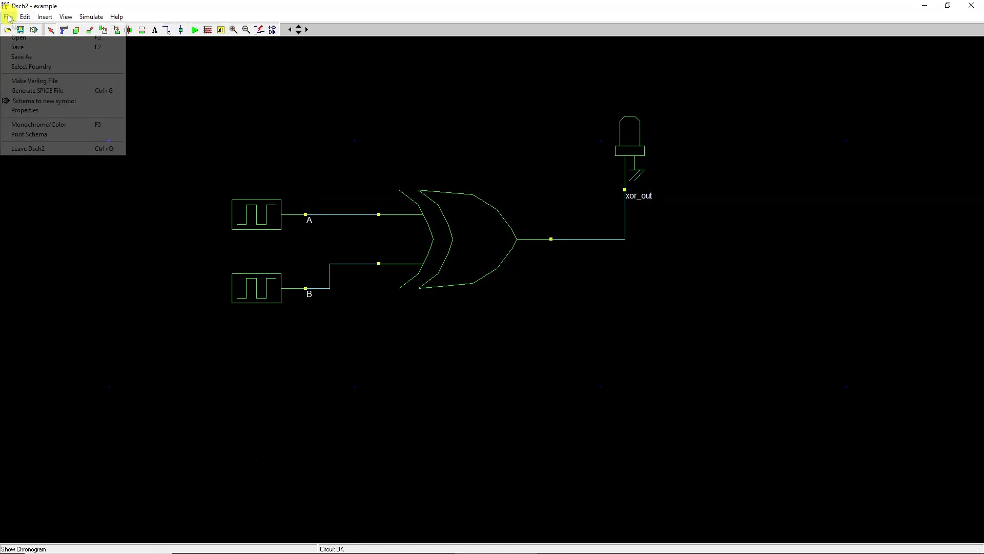
pyautogui.click(42, 57)
pyautogui.click(450, 256)
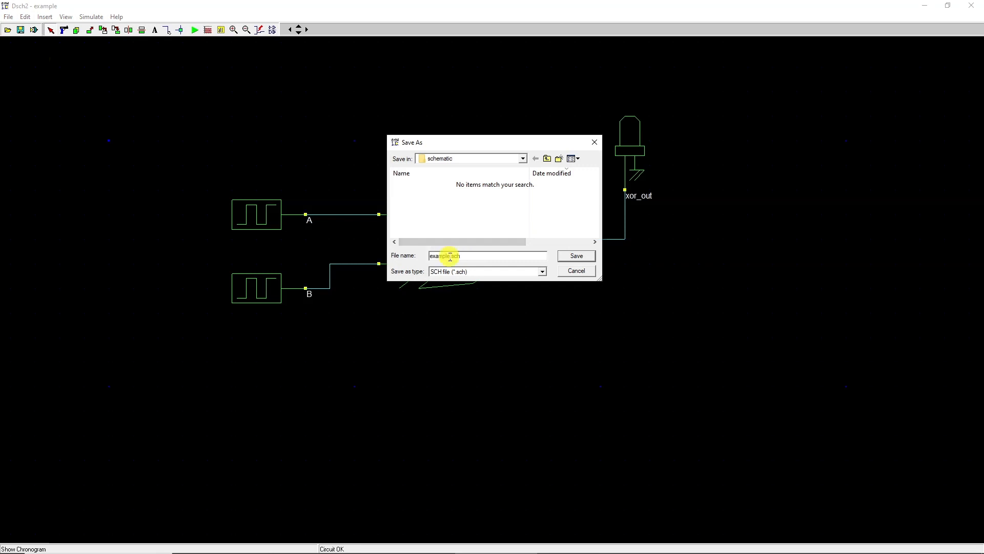
pyautogui.moveTo(450, 256); pyautogui.dragTo(417, 258)
pyautogui.write('xor_v01')
pyautogui.click(575, 258)
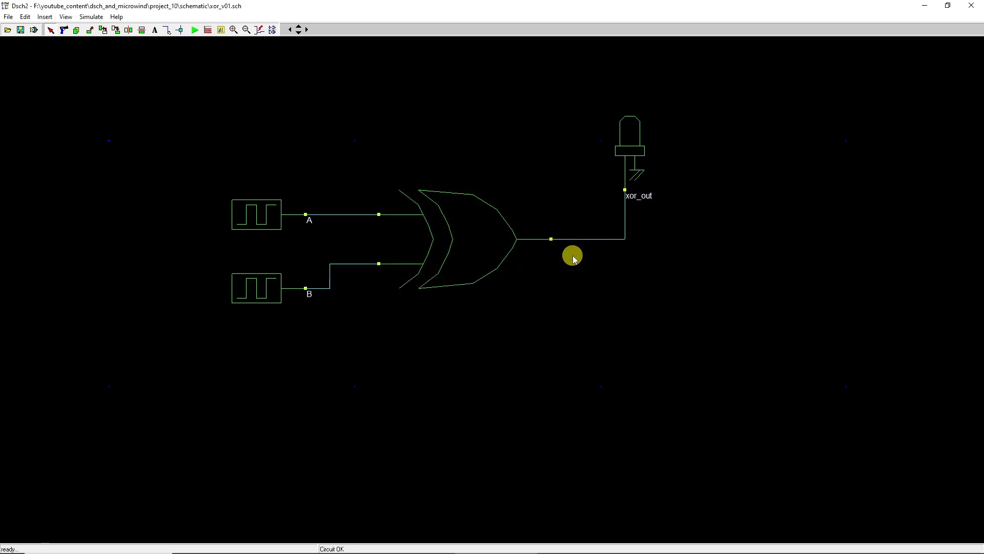
# Step: Generate the Verilog file for the schematic with module name xor_v01
pyautogui.click(8, 17)
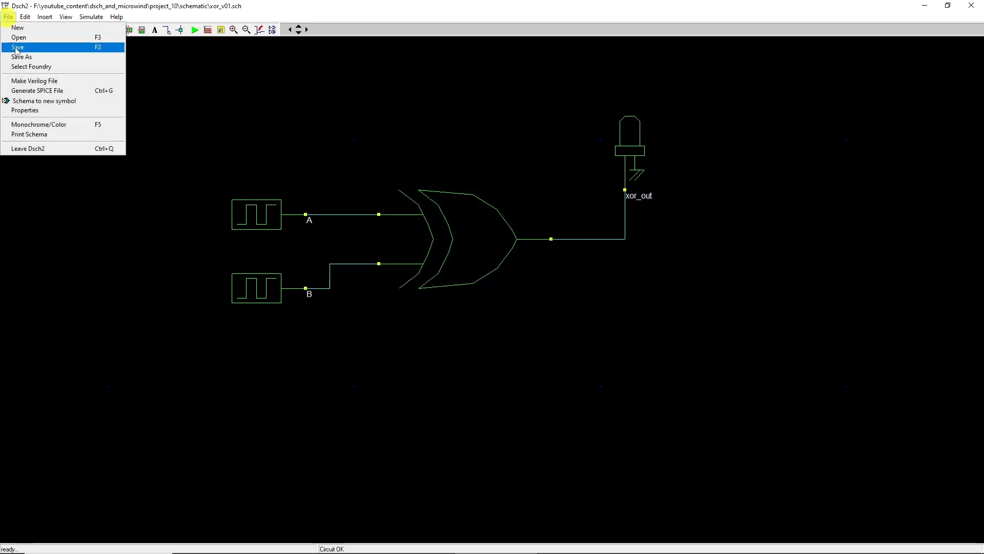
pyautogui.click(25, 79)
pyautogui.click(617, 196)
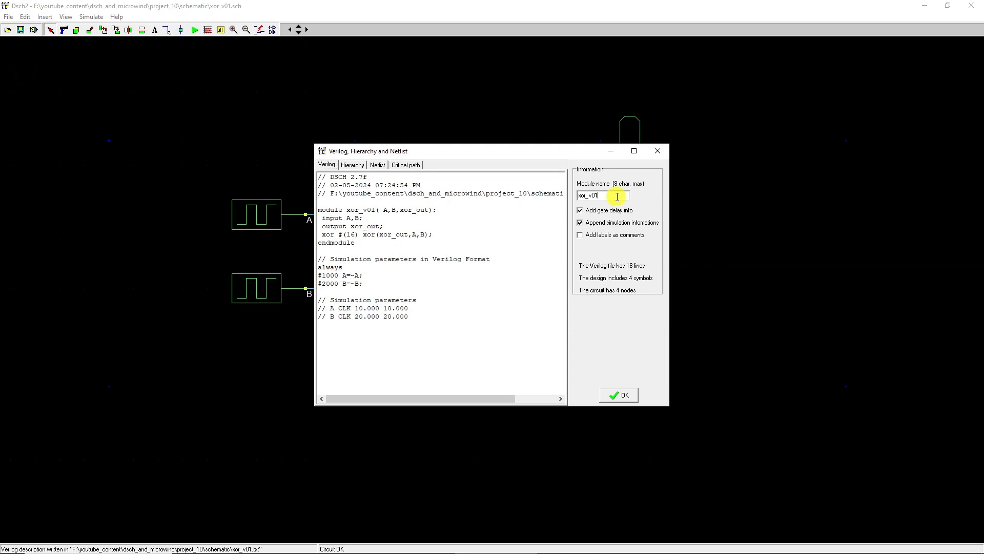
pyautogui.click(623, 394)
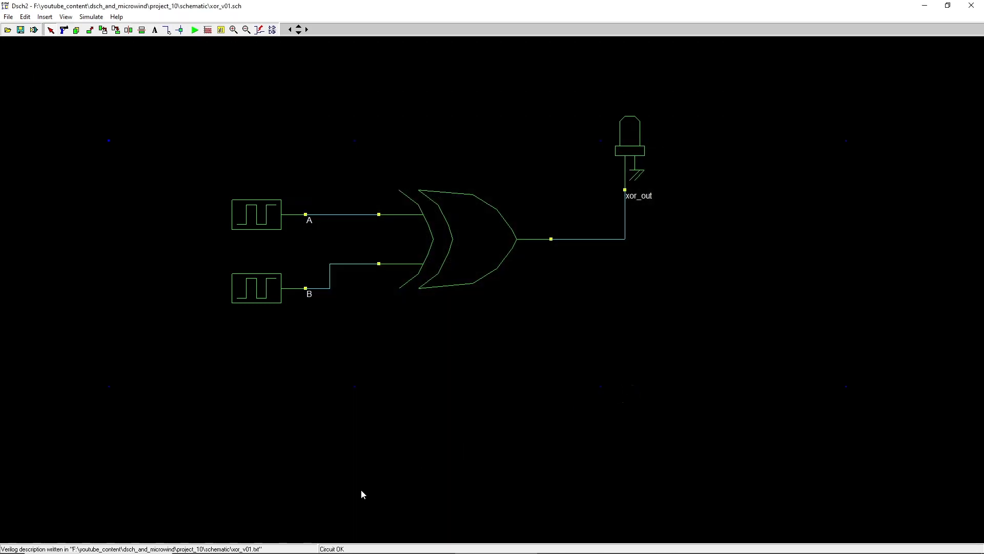
# Step: In File Explorer, rename xor_v01.txt in the schematic folder to xor_v01.v, confirming the extension change
pyautogui.click(257, 541)
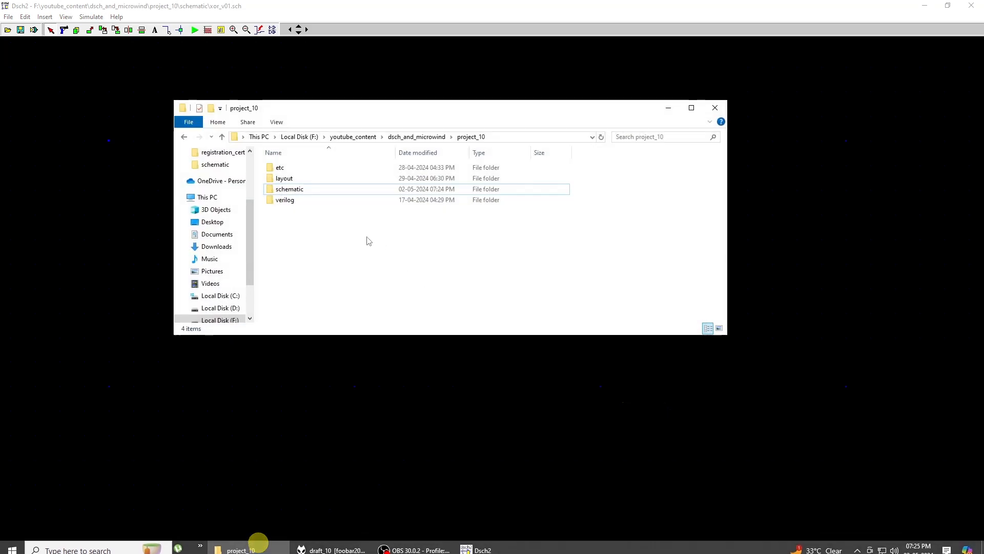
pyautogui.doubleClick(299, 193)
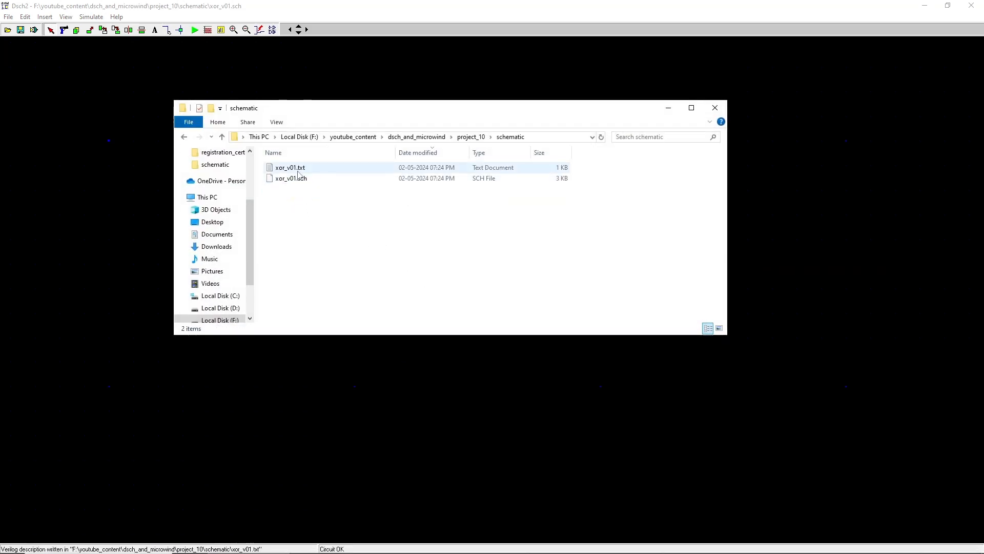
pyautogui.click(304, 172)
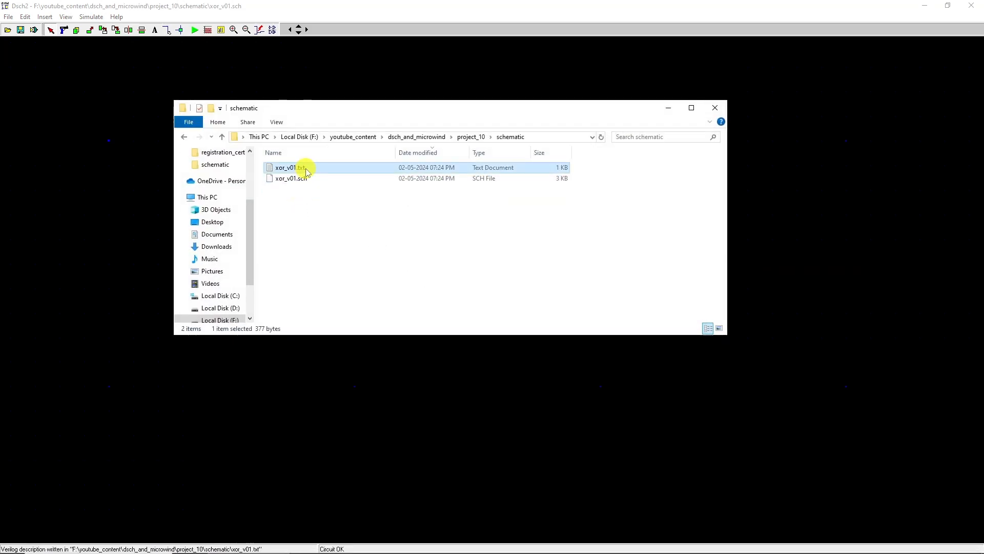
pyautogui.press('F2')
pyautogui.moveTo(307, 169); pyautogui.dragTo(300, 169)
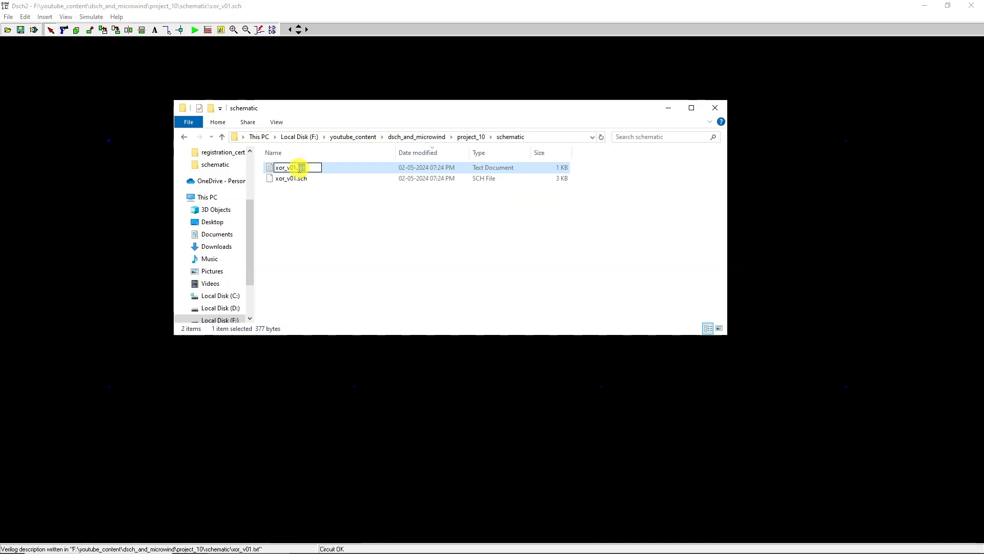
pyautogui.write('v')
pyautogui.click(360, 233)
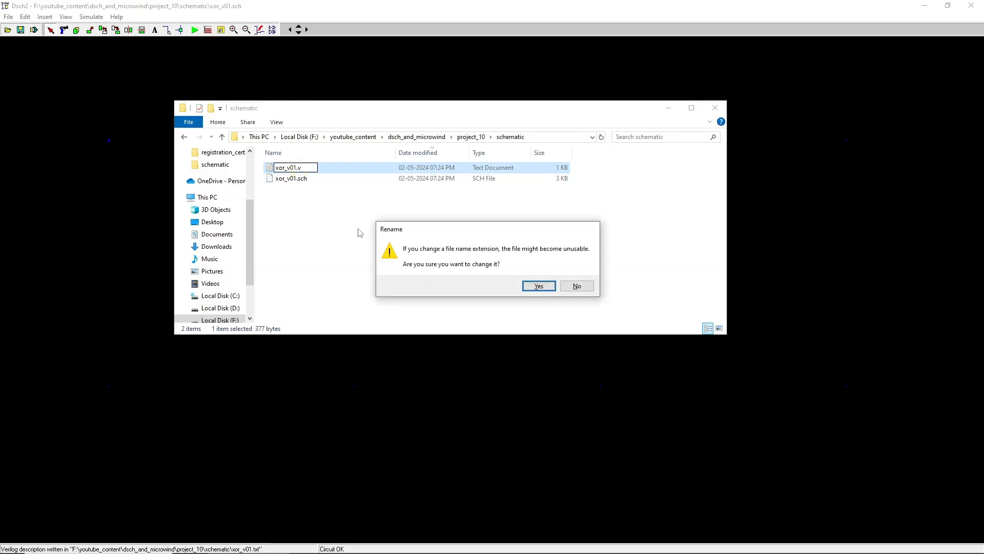
pyautogui.click(535, 286)
# Step: Minimize the open windows and launch Microwind from the desktop shortcut
pyautogui.click(668, 108)
pyautogui.click(926, 10)
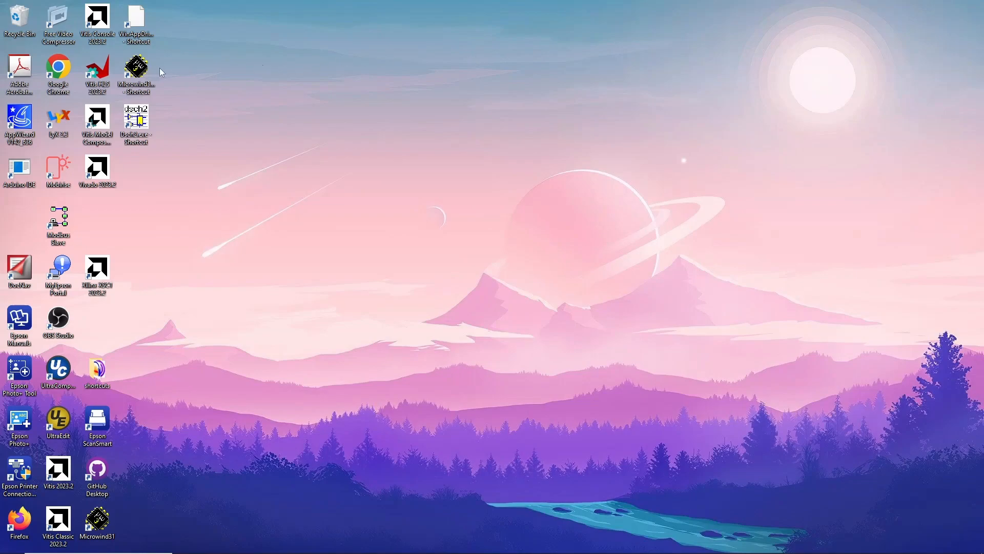
pyautogui.doubleClick(136, 67)
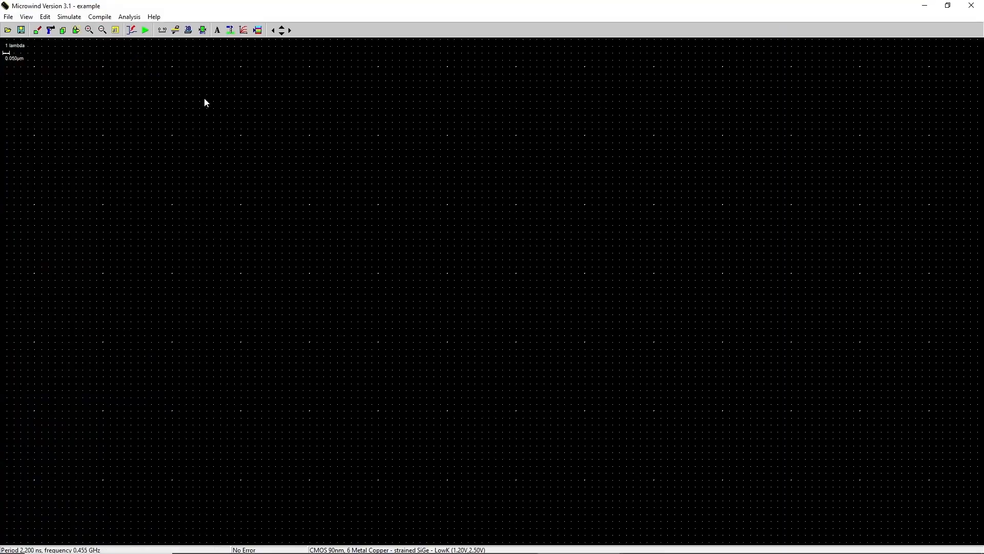
# Step: Select the cmos035.rul foundry rule file
pyautogui.click(8, 16)
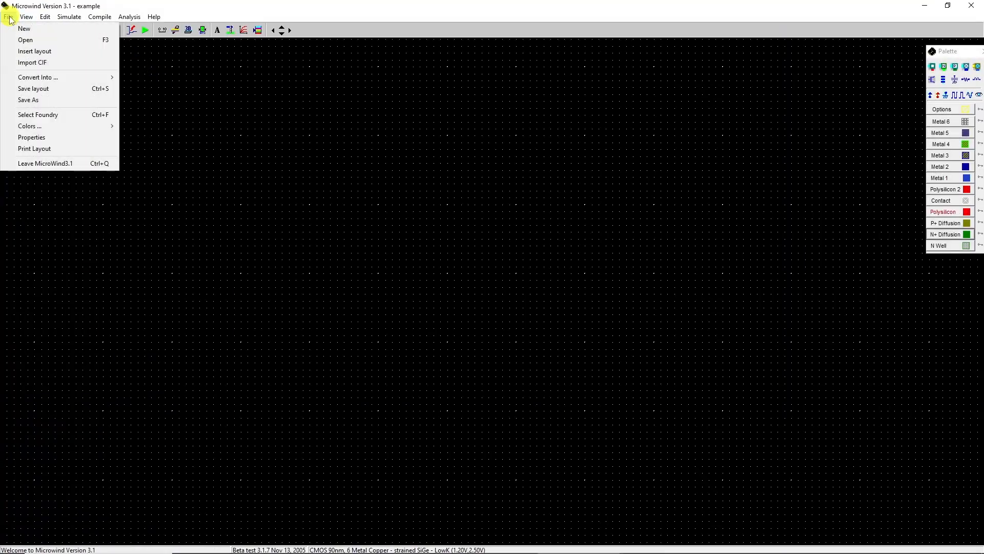
pyautogui.click(30, 116)
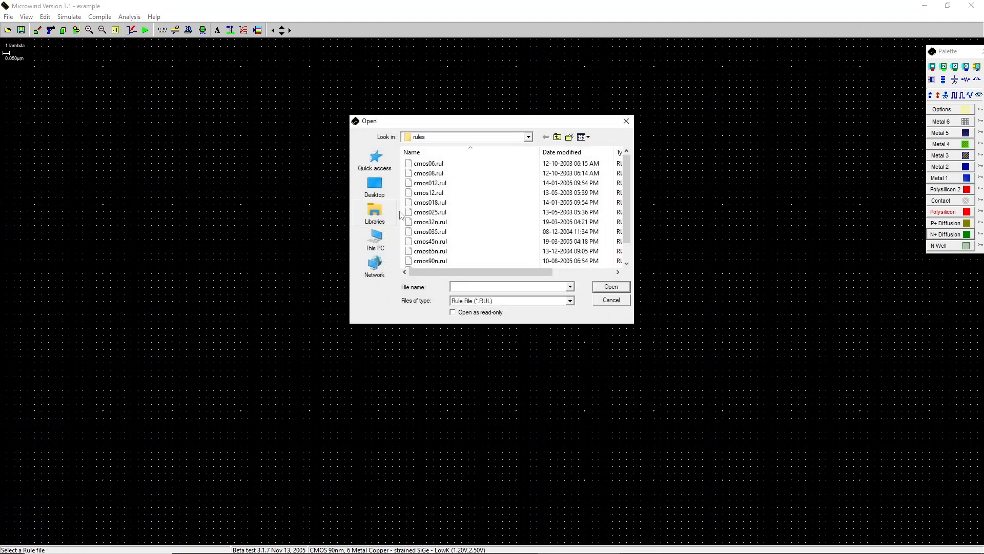
pyautogui.click(444, 233)
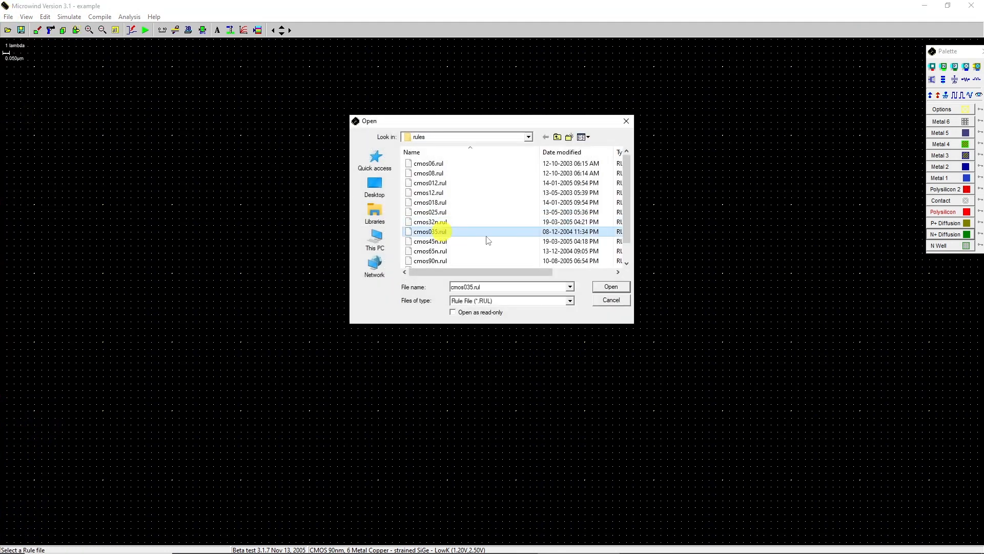
pyautogui.click(610, 287)
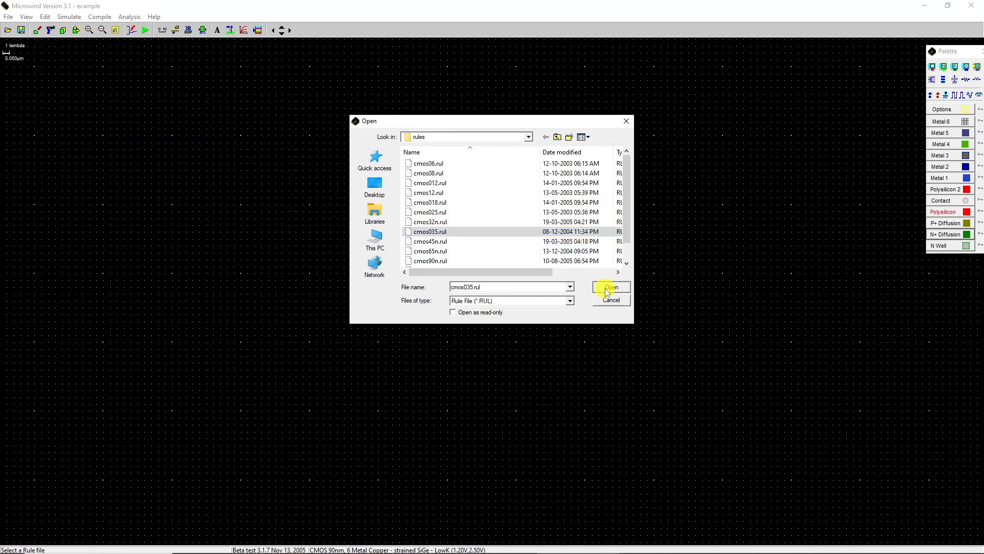
# Step: Open xor_v01.v from project_10's schematic folder for Verilog compilation
pyautogui.click(99, 17)
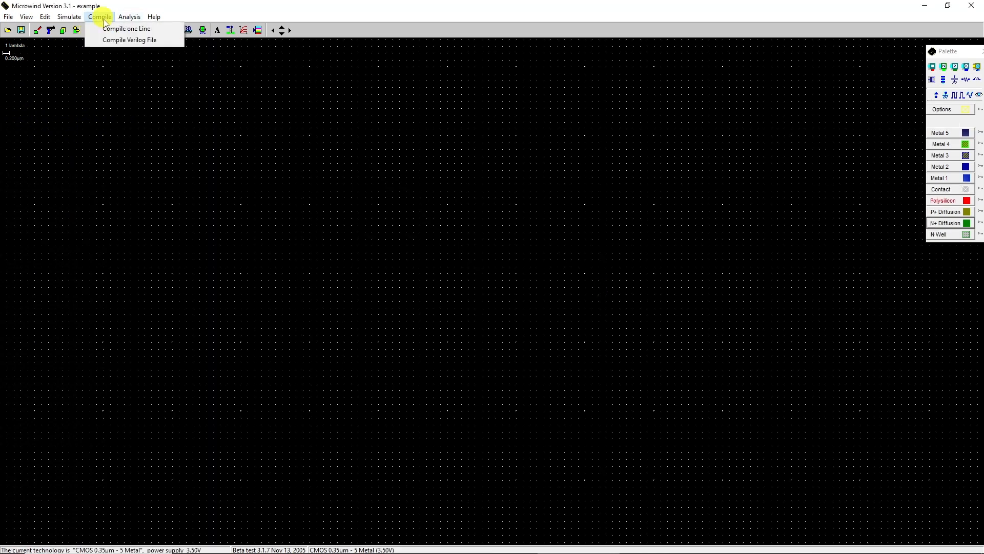
pyautogui.click(121, 40)
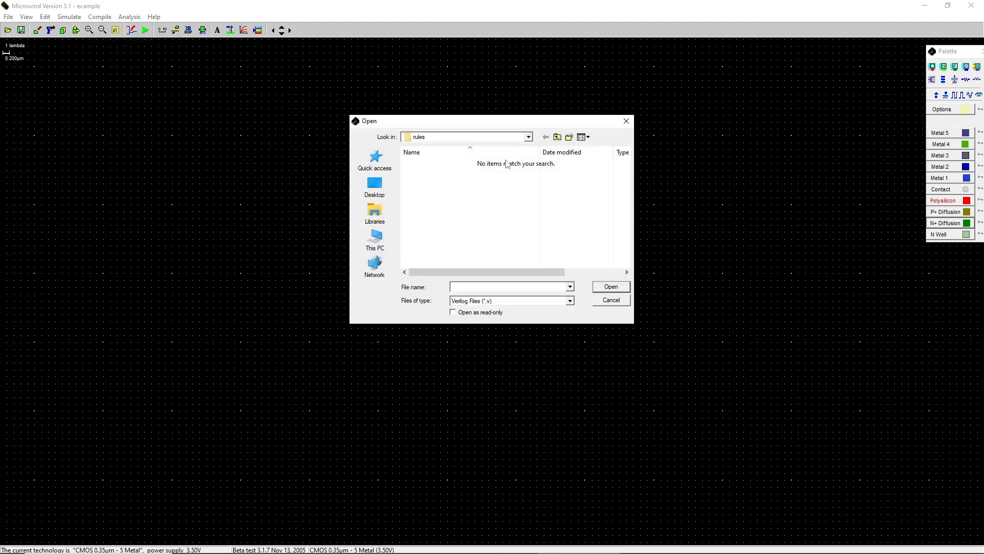
pyautogui.click(557, 141)
pyautogui.click(558, 140)
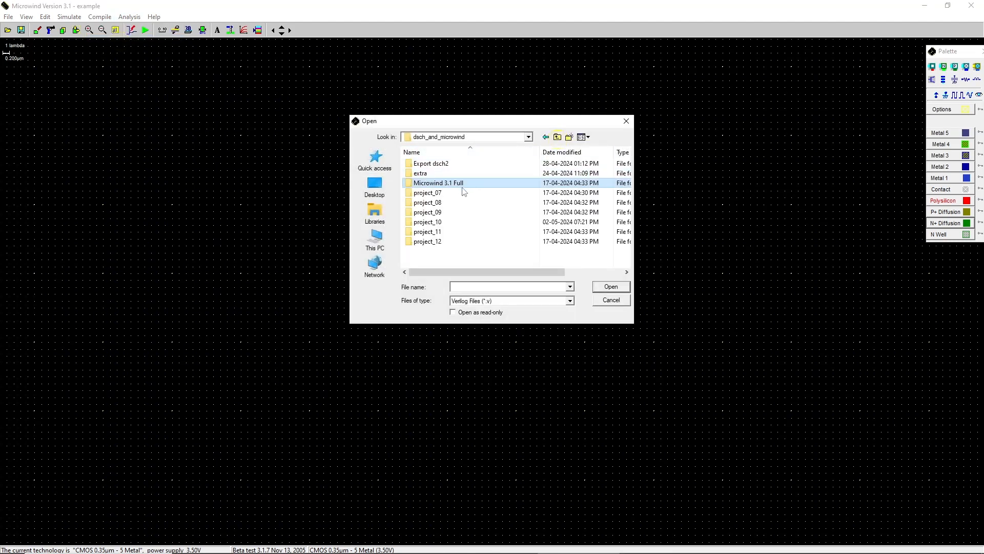
pyautogui.doubleClick(442, 222)
pyautogui.doubleClick(437, 183)
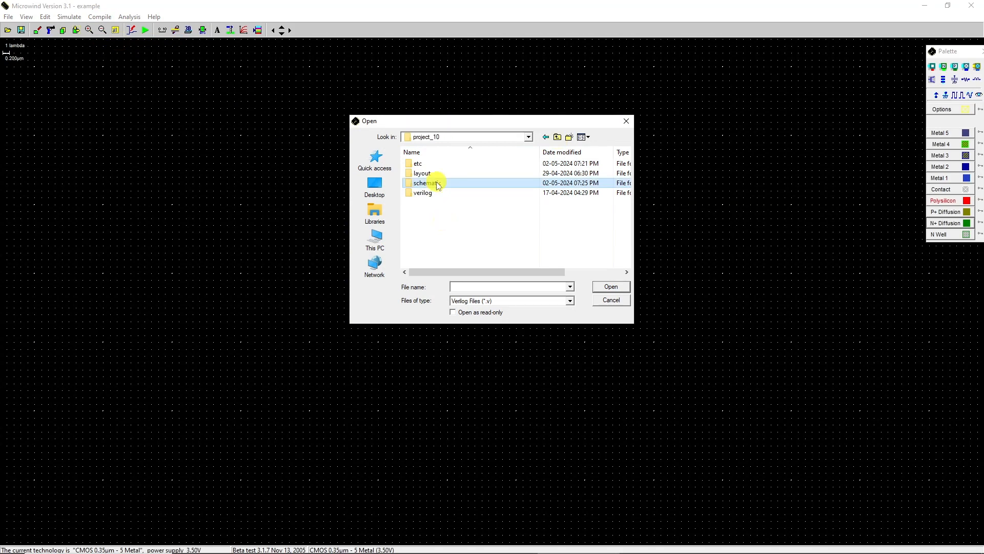
pyautogui.click(436, 164)
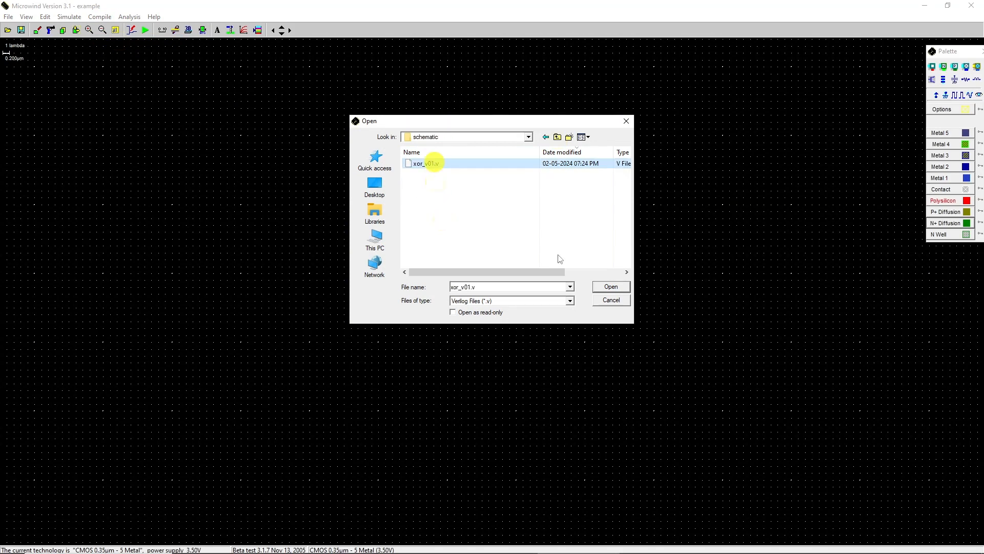
pyautogui.click(607, 288)
# Step: Compile the Verilog file into a layout and return to the editor
pyautogui.moveTo(640, 208); pyautogui.dragTo(639, 236)
pyautogui.click(472, 379)
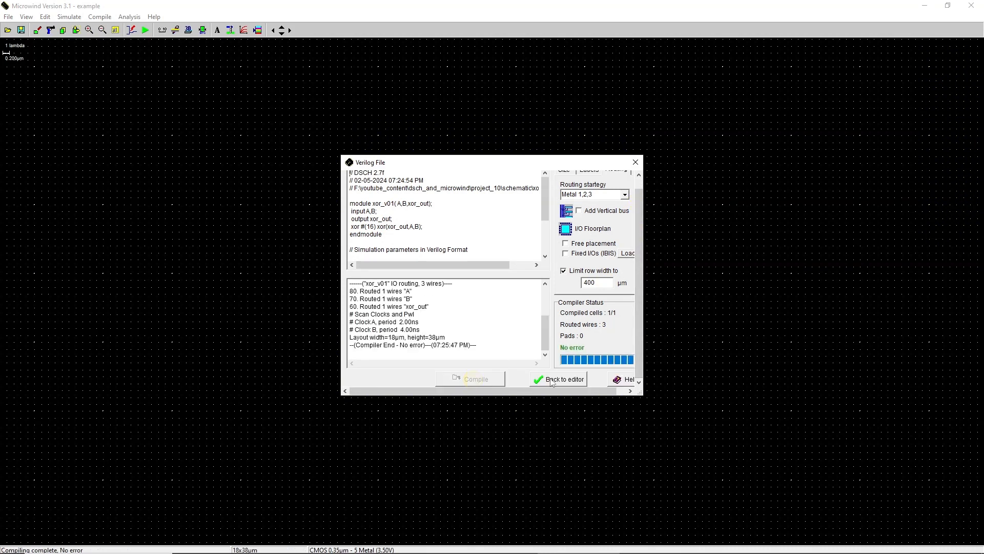
pyautogui.click(551, 380)
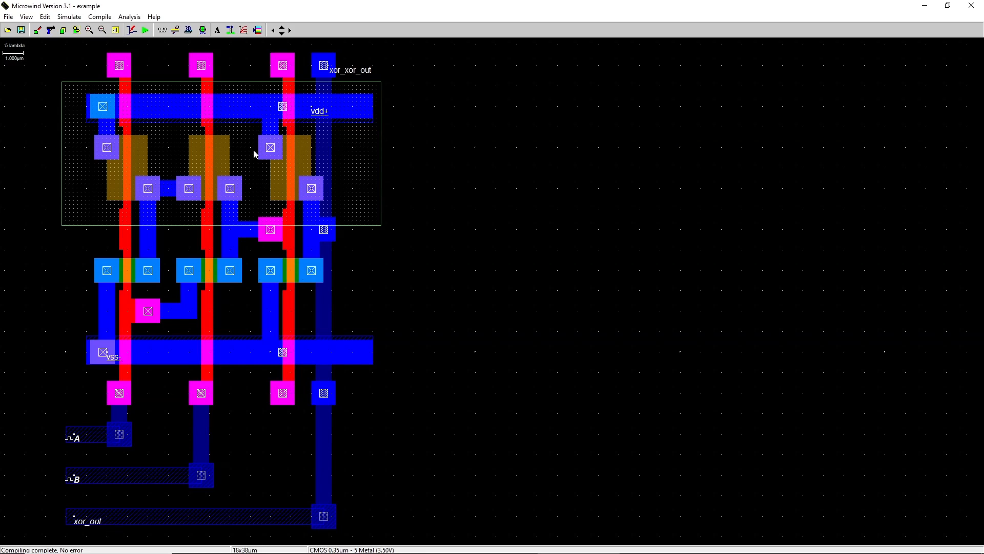
# Step: Add a Vdd+ supply property to the layout beside the upper power rail
pyautogui.click(257, 30)
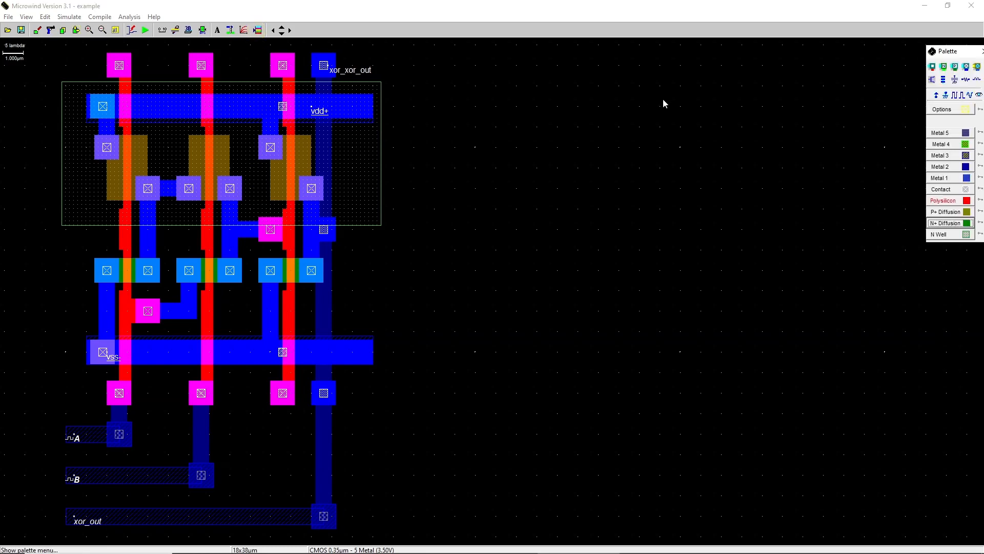
pyautogui.click(936, 96)
pyautogui.click(357, 149)
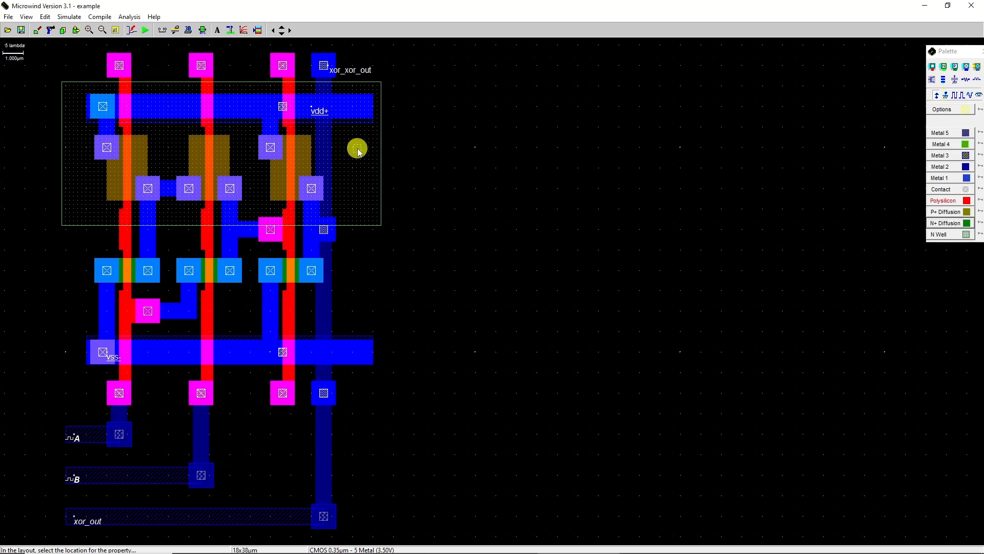
# Step: Run the analog simulation of the XOR layout and set the time scale to 10n, resetting the waveforms
pyautogui.click(145, 30)
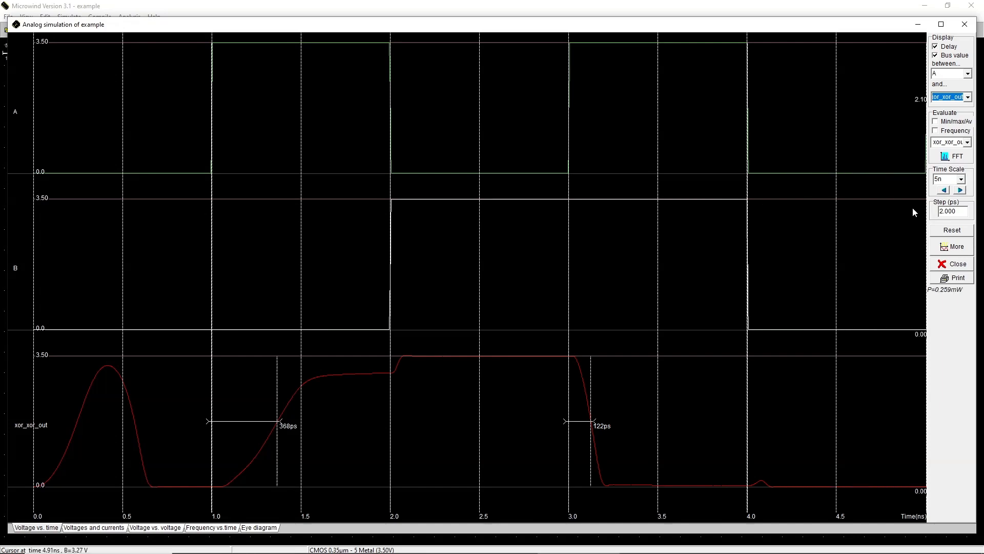
pyautogui.click(961, 179)
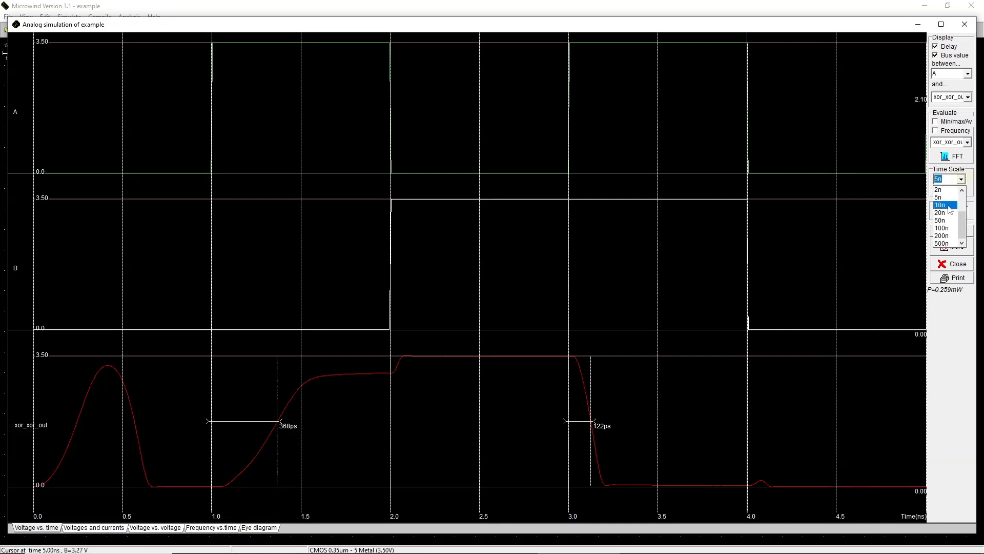
pyautogui.click(949, 210)
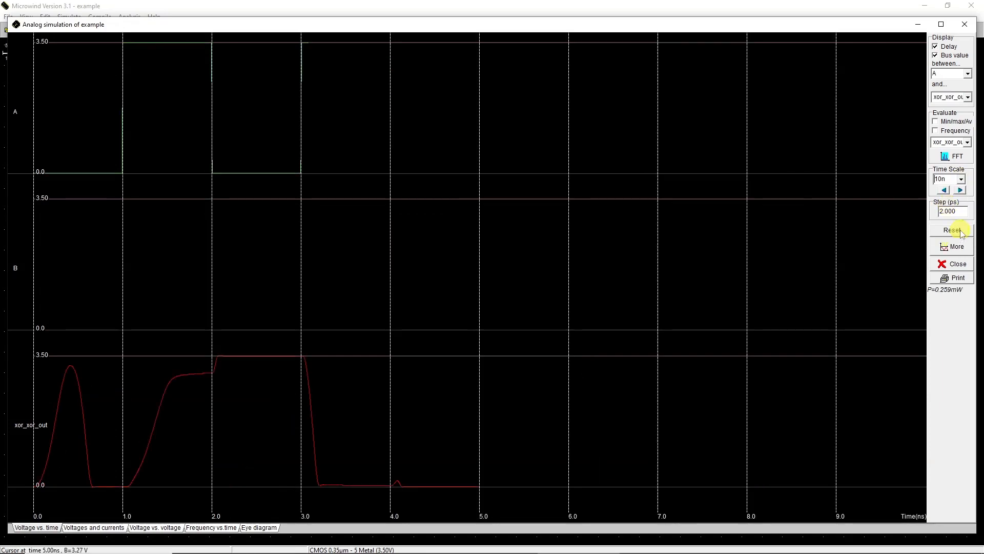
pyautogui.click(962, 232)
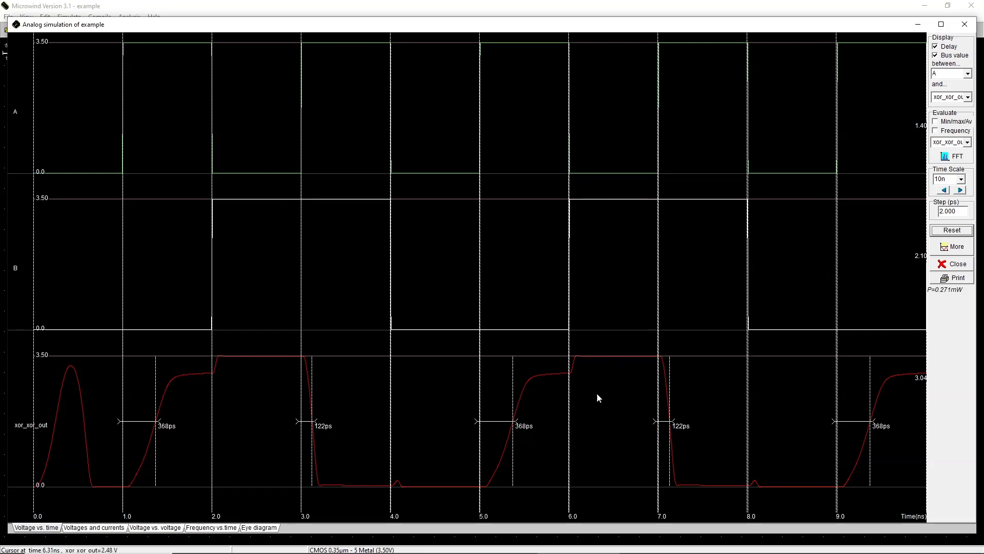
# Step: Switch to the frequency-vs-time view and rerun the simulation
pyautogui.click(215, 527)
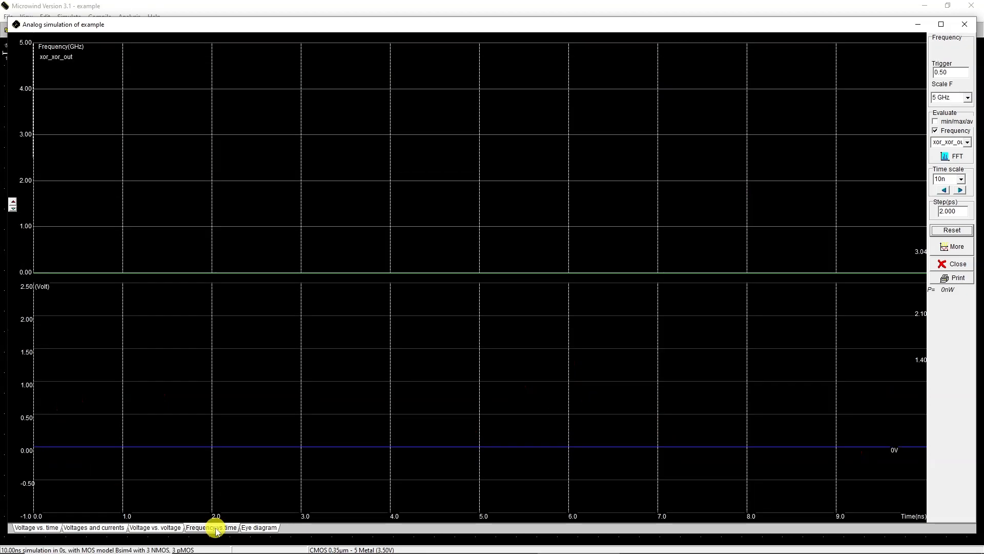
pyautogui.click(951, 231)
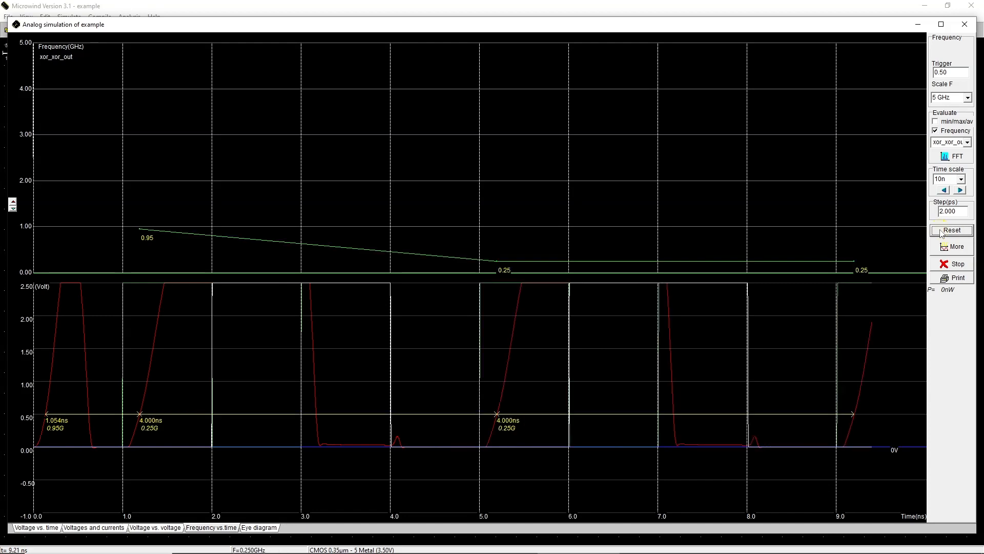
# Step: Open the FFT of xor_xor_out, inspect the spectrum peak, and return to the simulation
pyautogui.click(952, 157)
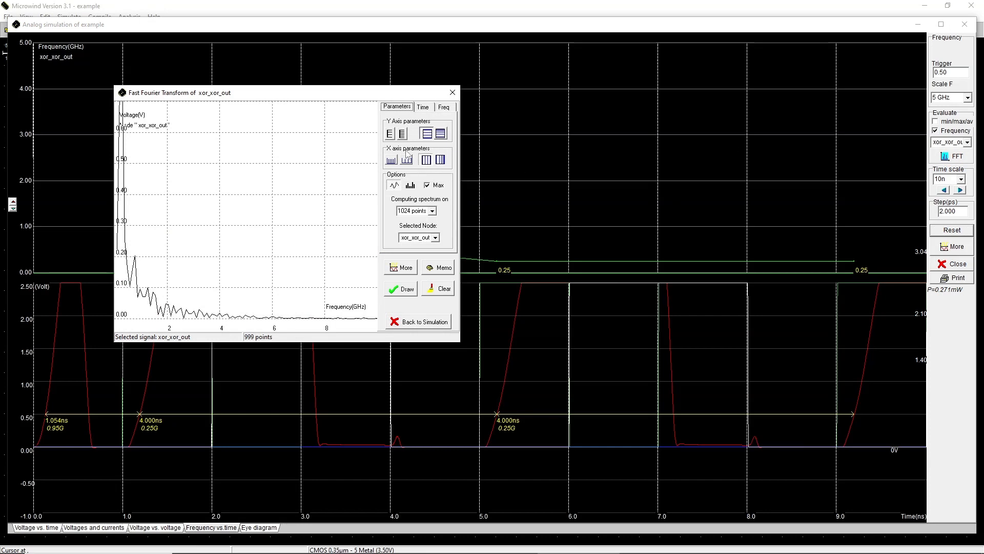
pyautogui.click(399, 135)
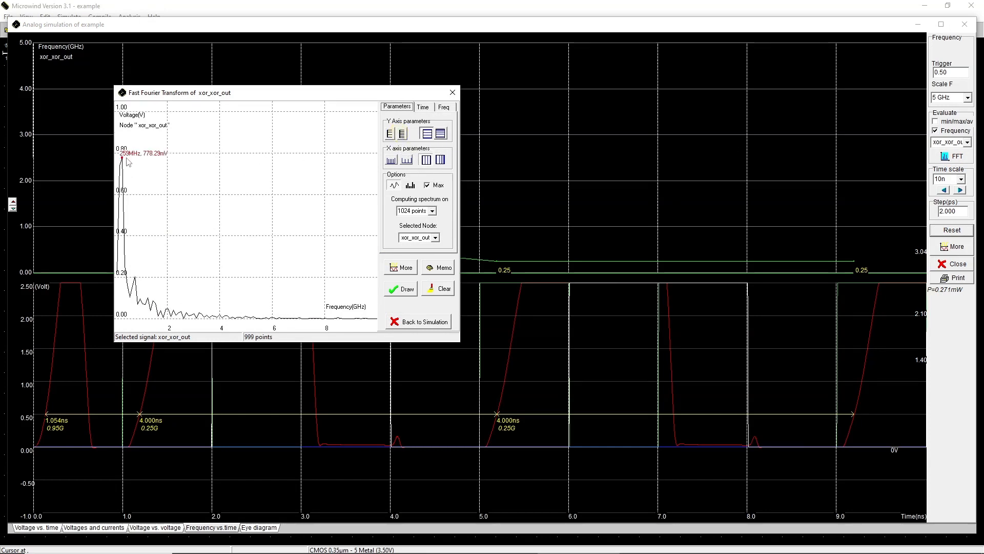
pyautogui.click(405, 323)
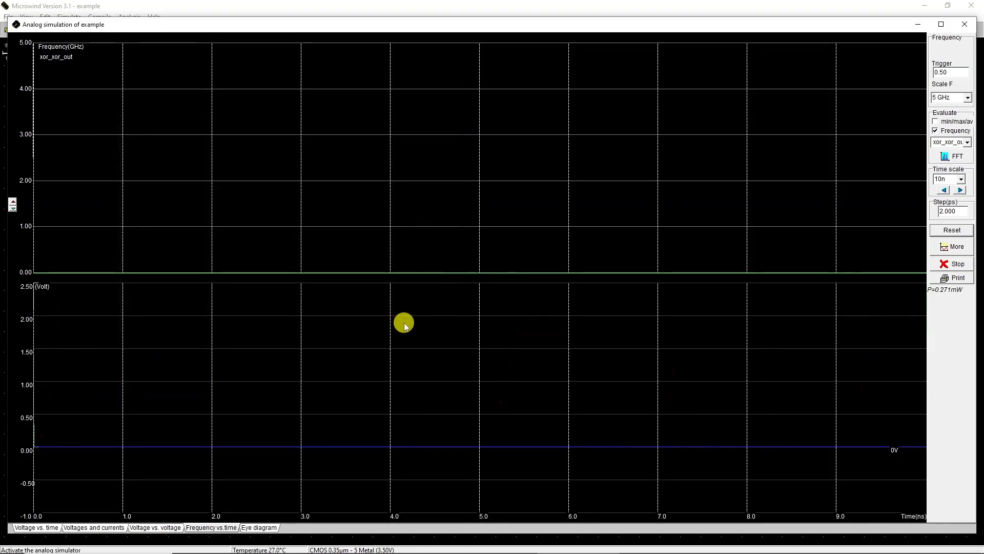
# Step: Rerun the frequency simulation and close the simulation window
pyautogui.click(952, 230)
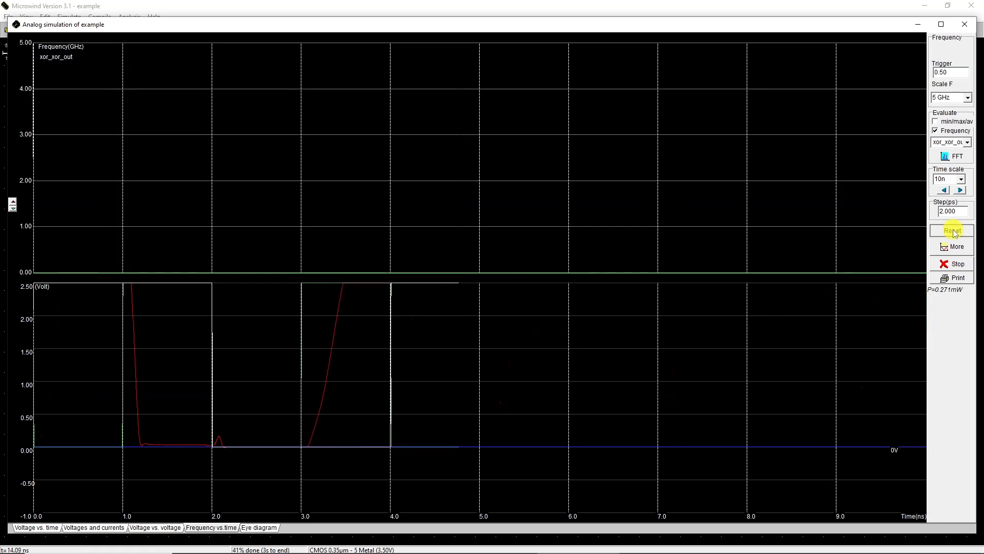
pyautogui.click(949, 299)
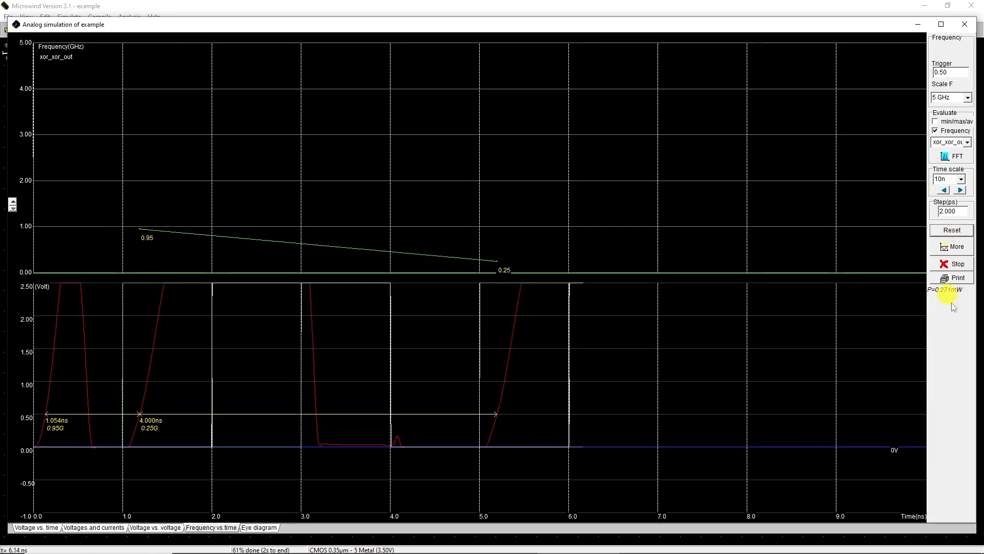
pyautogui.click(964, 24)
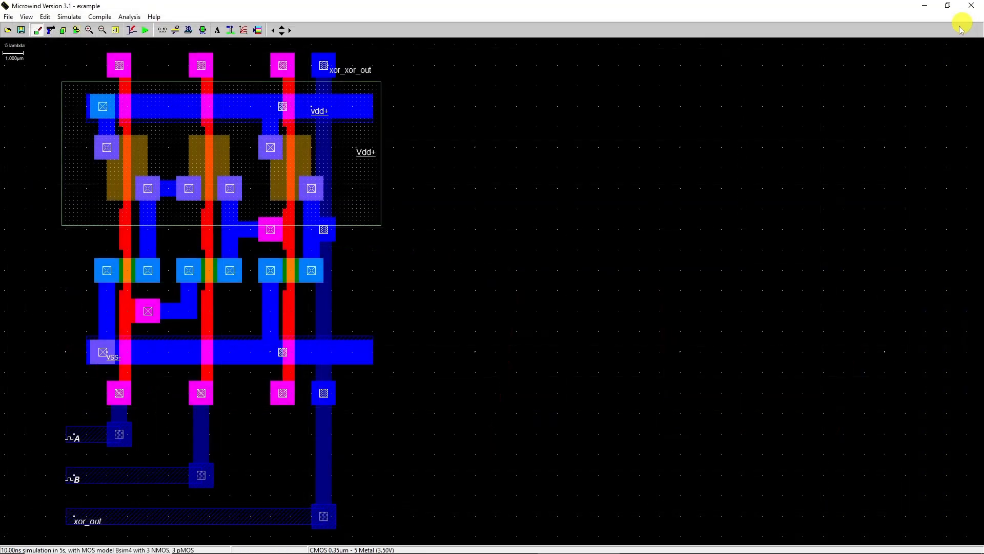
# Step: Save the layout under a new file with Save As
pyautogui.click(8, 16)
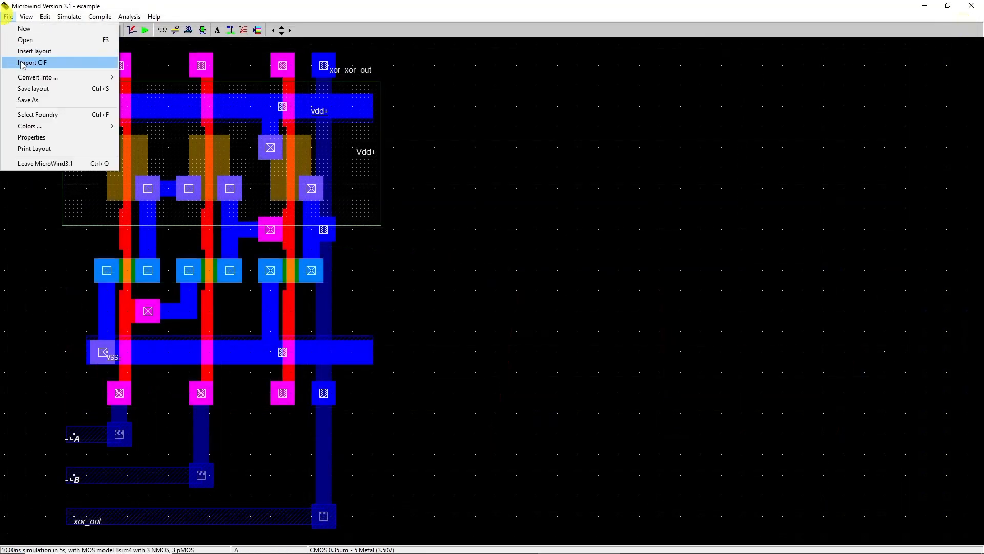
pyautogui.click(31, 100)
pyautogui.click(485, 305)
pyautogui.click(614, 304)
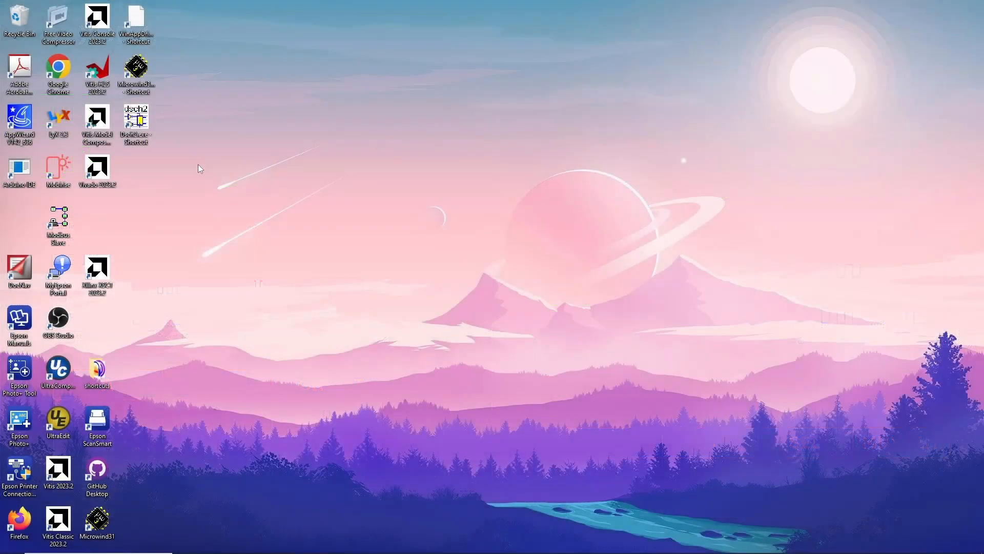
# Step: Launch DSCH and place a multiplexer symbol in the middle of the canvas
pyautogui.doubleClick(140, 122)
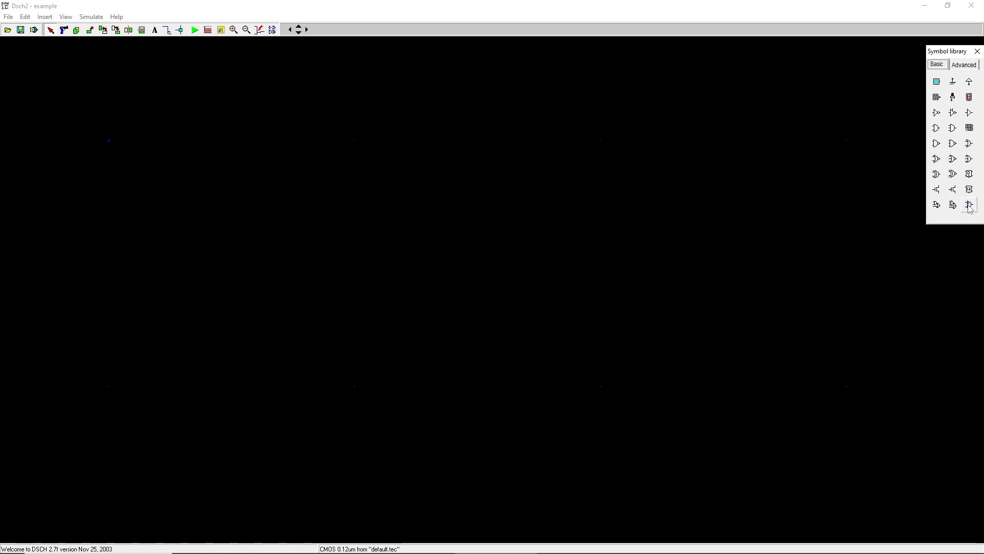
pyautogui.moveTo(970, 206); pyautogui.dragTo(883, 228)
pyautogui.moveTo(553, 281); pyautogui.dragTo(514, 313)
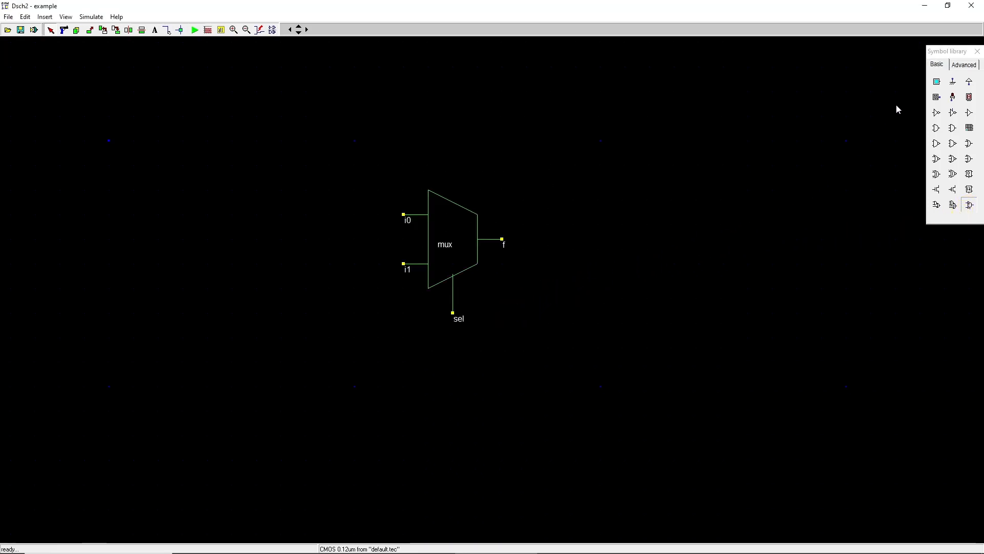
# Step: Place three clock inputs, two left of the multiplexer and one below it
pyautogui.moveTo(938, 99); pyautogui.dragTo(337, 229)
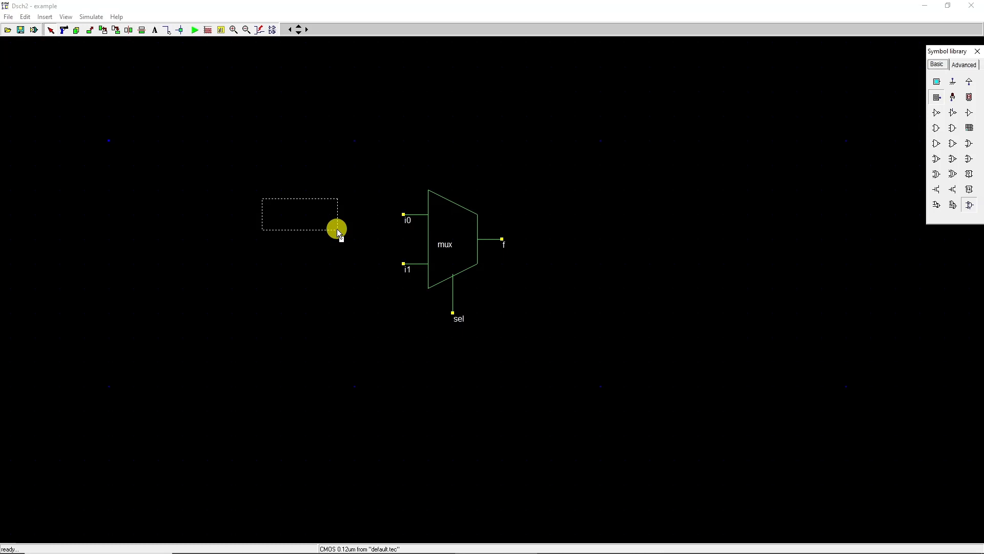
pyautogui.moveTo(336, 229); pyautogui.dragTo(337, 229)
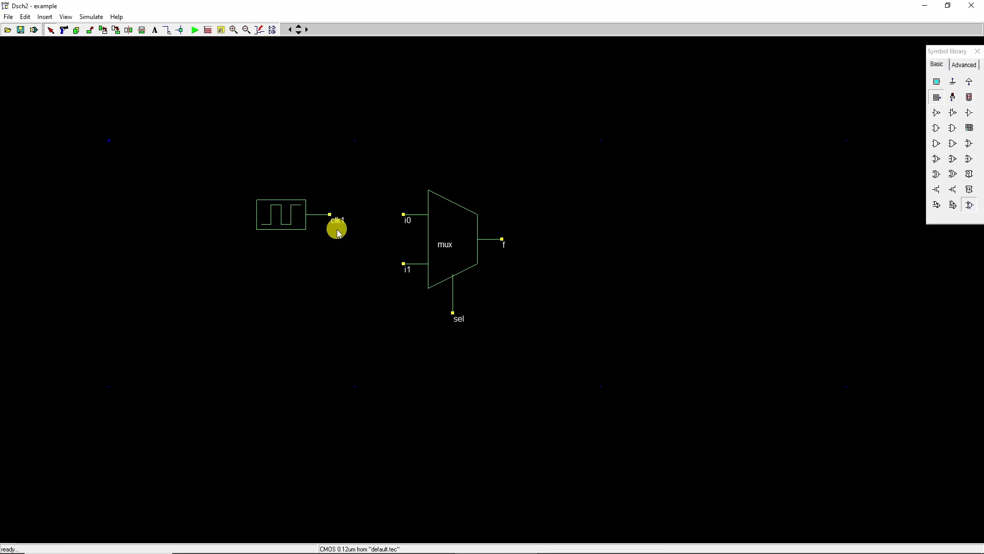
pyautogui.moveTo(937, 98); pyautogui.dragTo(328, 282)
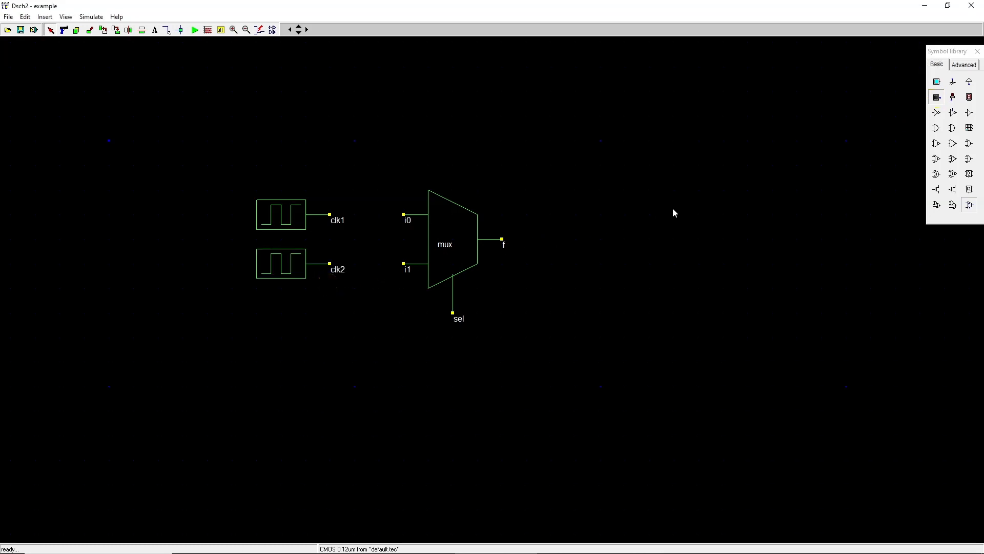
pyautogui.moveTo(937, 98); pyautogui.dragTo(904, 148)
pyautogui.moveTo(442, 394); pyautogui.dragTo(395, 377)
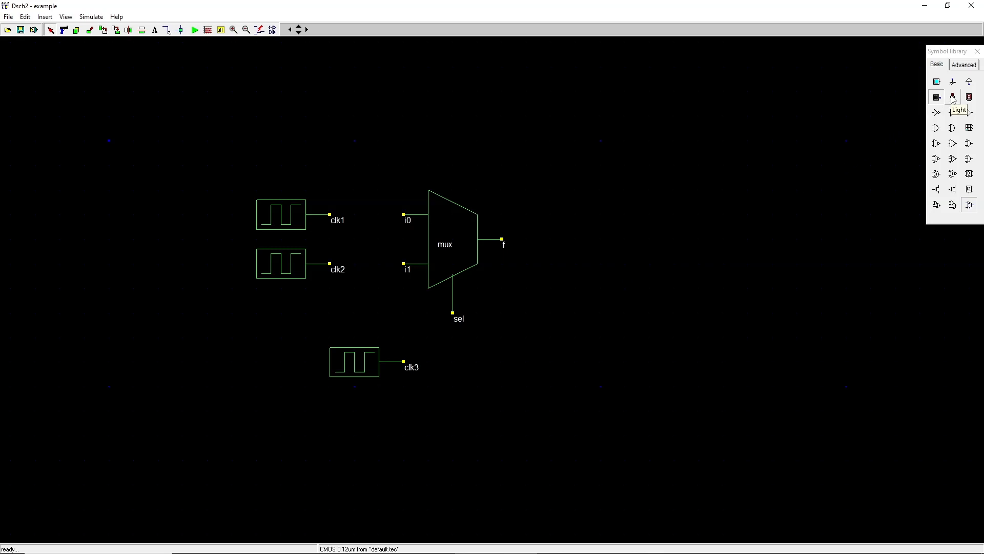
# Step: Add a light output and wire the clocks to i0, i1 and sel and the mux output f to the light
pyautogui.moveTo(953, 99); pyautogui.dragTo(579, 191)
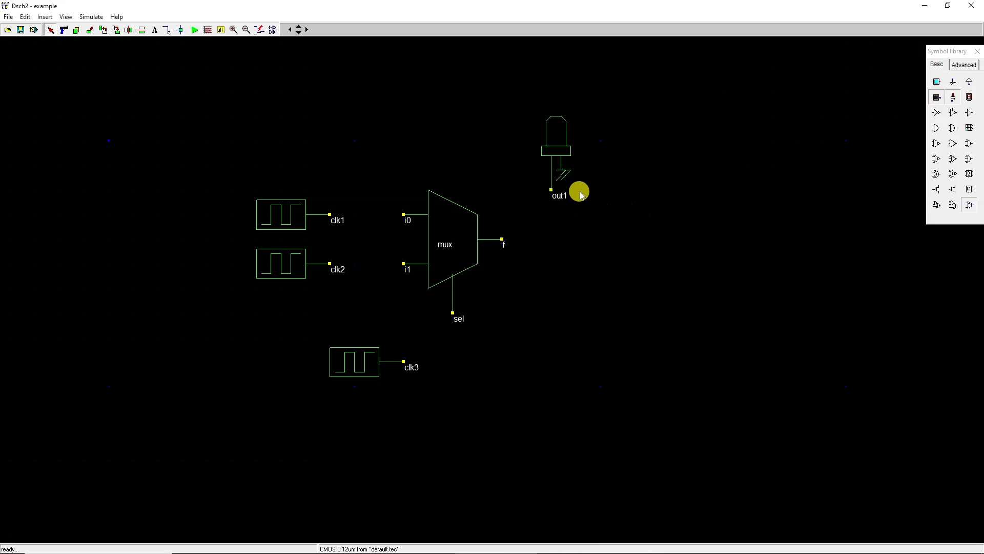
pyautogui.click(167, 29)
pyautogui.moveTo(329, 215); pyautogui.dragTo(403, 214)
pyautogui.moveTo(330, 264); pyautogui.dragTo(404, 265)
pyautogui.moveTo(403, 361); pyautogui.dragTo(453, 313)
pyautogui.moveTo(502, 239); pyautogui.dragTo(552, 190)
# Step: Rename the light's pin to mux_out
pyautogui.doubleClick(561, 135)
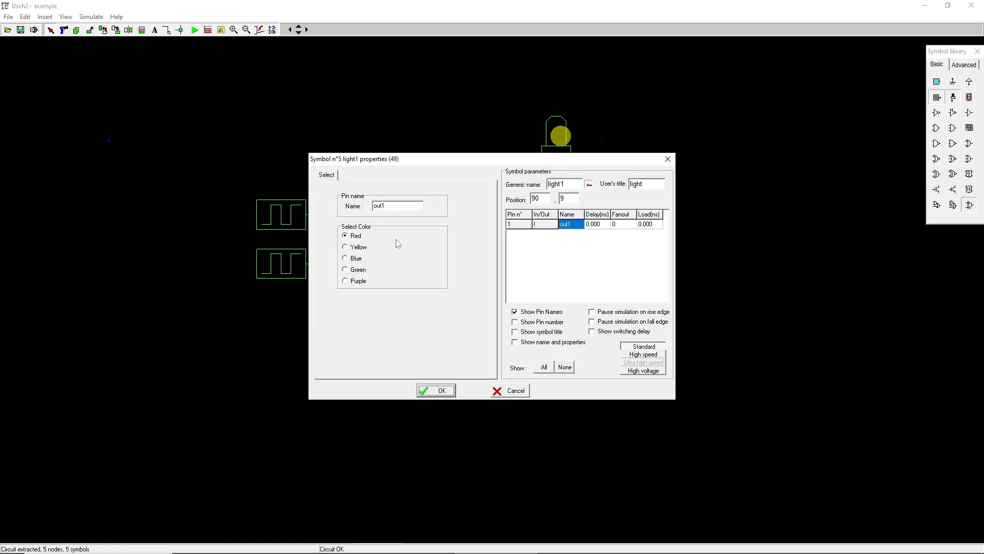
pyautogui.moveTo(386, 206); pyautogui.dragTo(347, 209)
pyautogui.write('mux_')
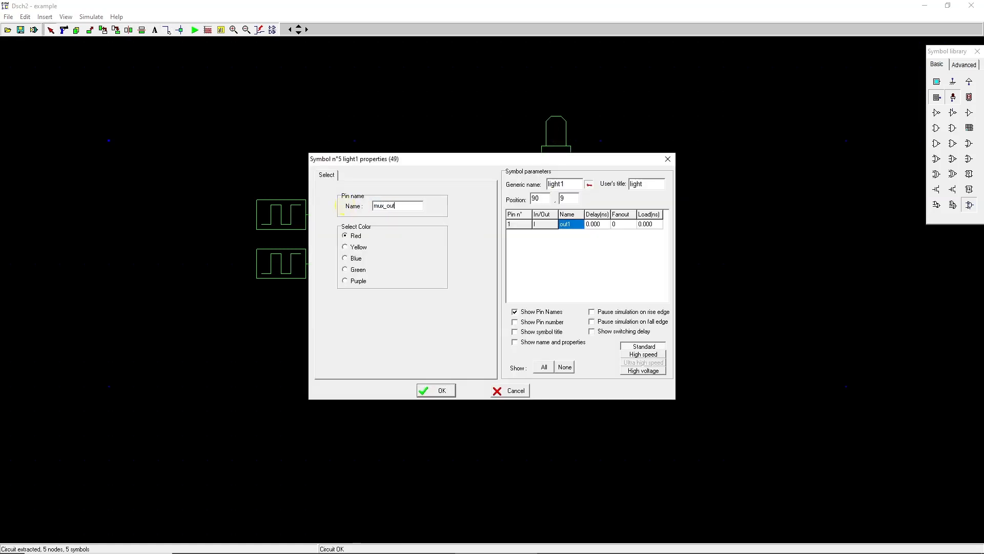
pyautogui.click(419, 390)
# Step: Rename the first clock input to A
pyautogui.doubleClick(287, 224)
pyautogui.moveTo(396, 210); pyautogui.dragTo(322, 210)
pyautogui.write('A')
pyautogui.click(411, 232)
pyautogui.click(409, 248)
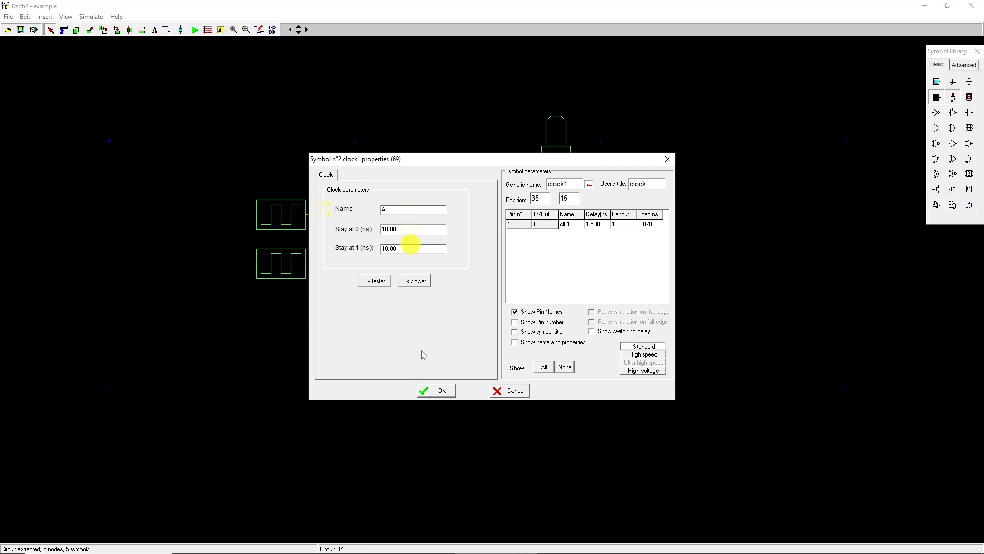
pyautogui.click(438, 391)
# Step: Rename the second clock input to B
pyautogui.doubleClick(286, 261)
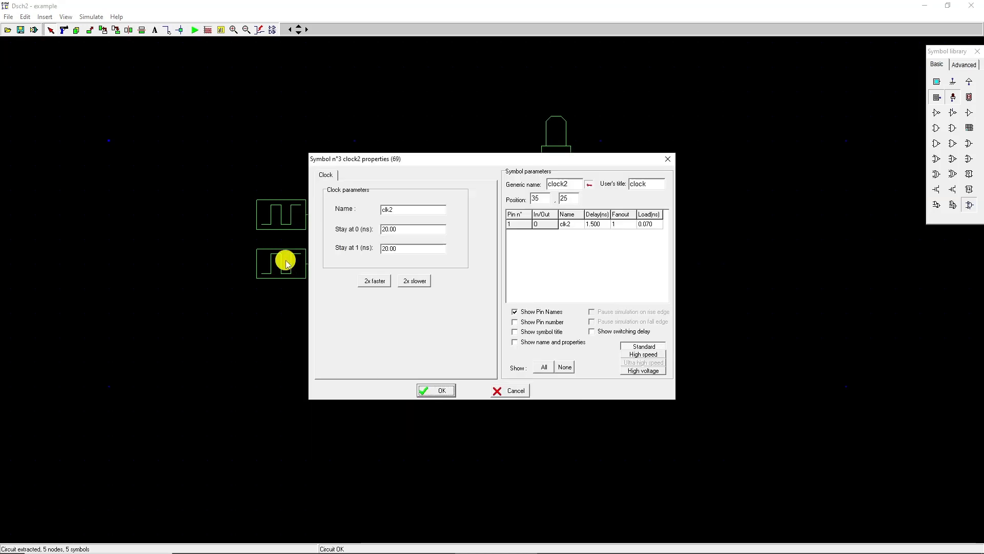
pyautogui.moveTo(395, 210); pyautogui.dragTo(332, 212)
pyautogui.write('B')
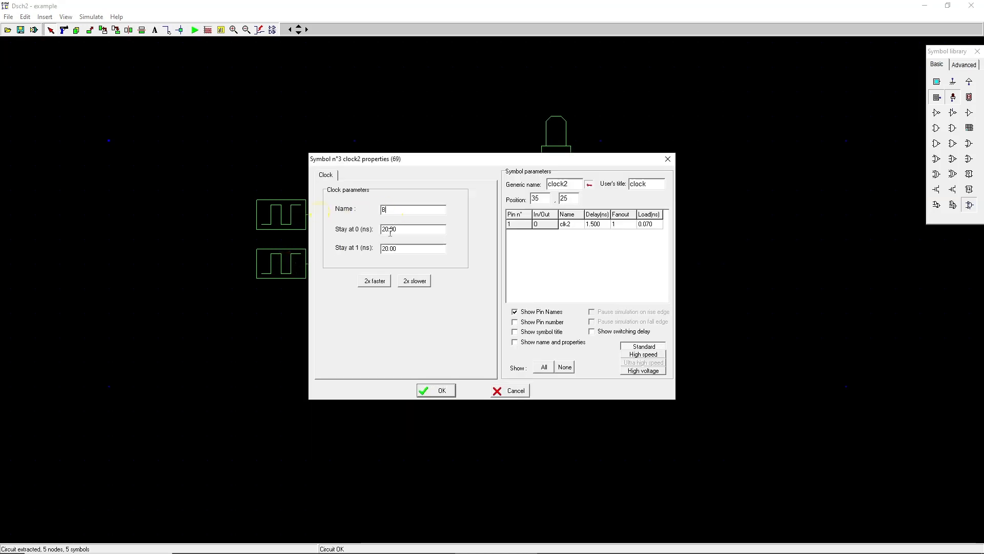
pyautogui.click(416, 230)
pyautogui.click(410, 249)
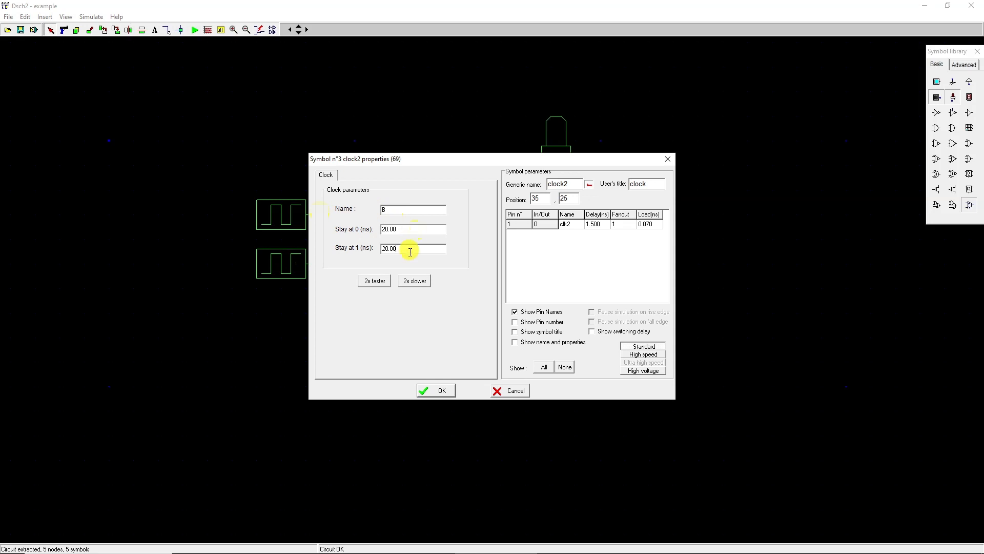
pyautogui.click(441, 392)
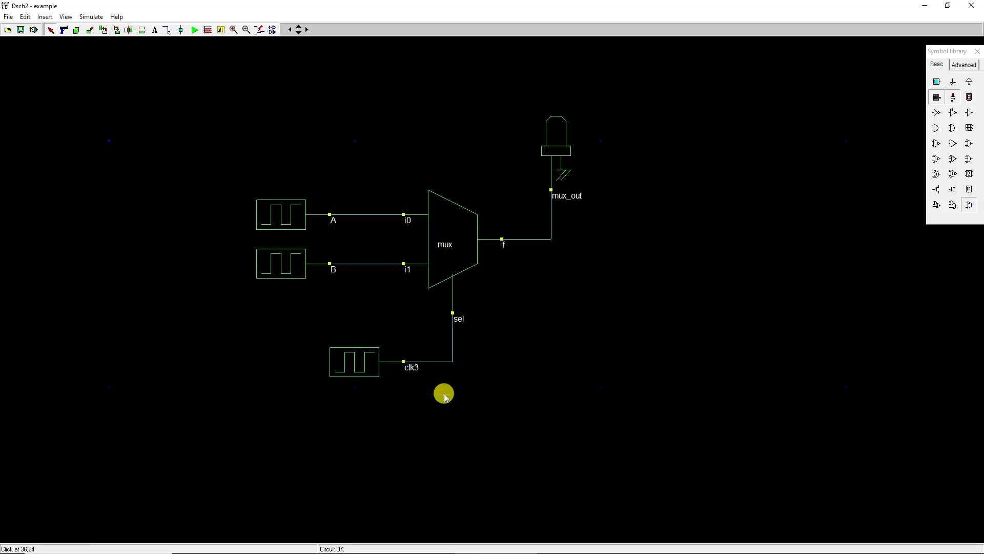
# Step: Rename the third clock input, driving the select line, to sel
pyautogui.doubleClick(360, 369)
pyautogui.moveTo(405, 211); pyautogui.dragTo(337, 212)
pyautogui.write('se')
pyautogui.click(411, 229)
pyautogui.click(407, 251)
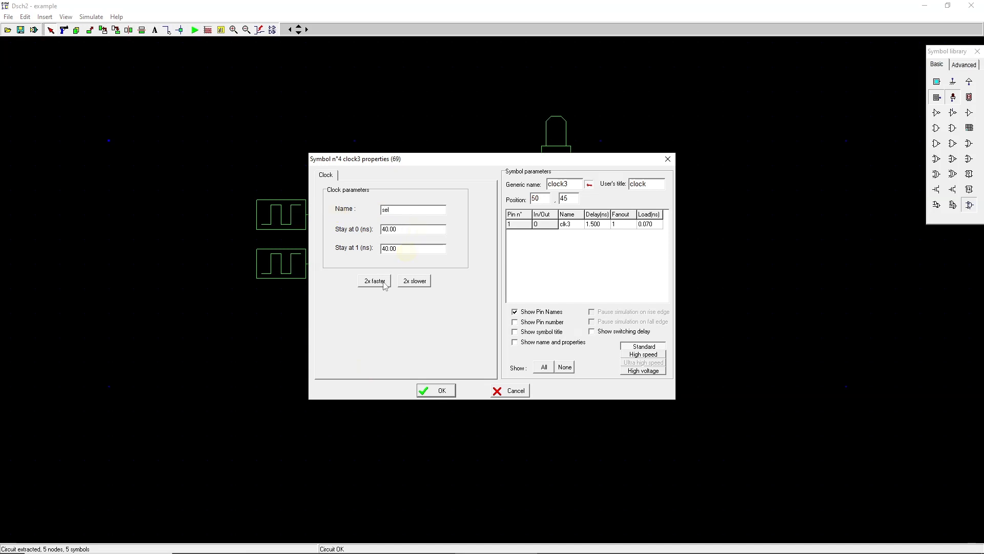
pyautogui.click(444, 391)
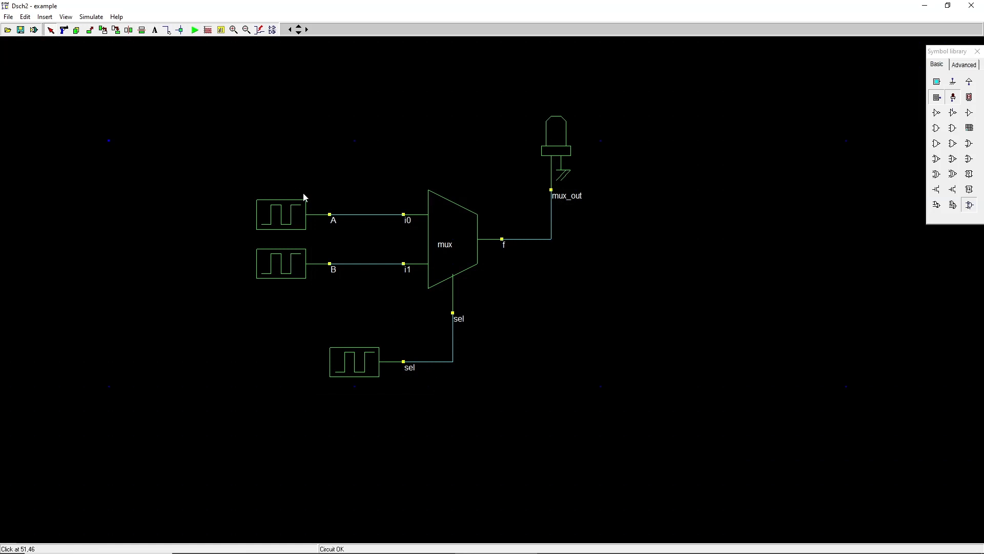
# Step: Run the logic simulation of the multiplexer, stop it, and open its timing diagrams
pyautogui.click(195, 31)
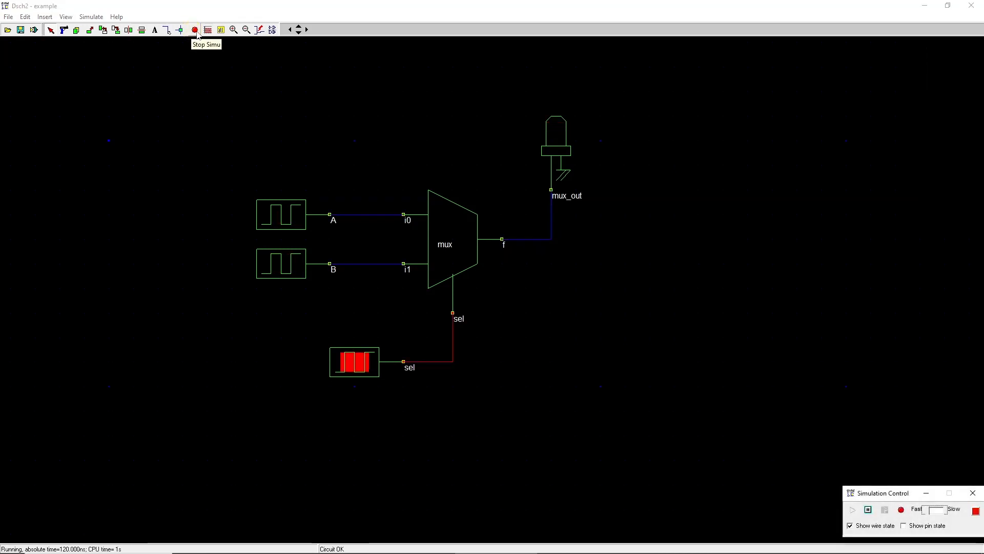
pyautogui.click(195, 31)
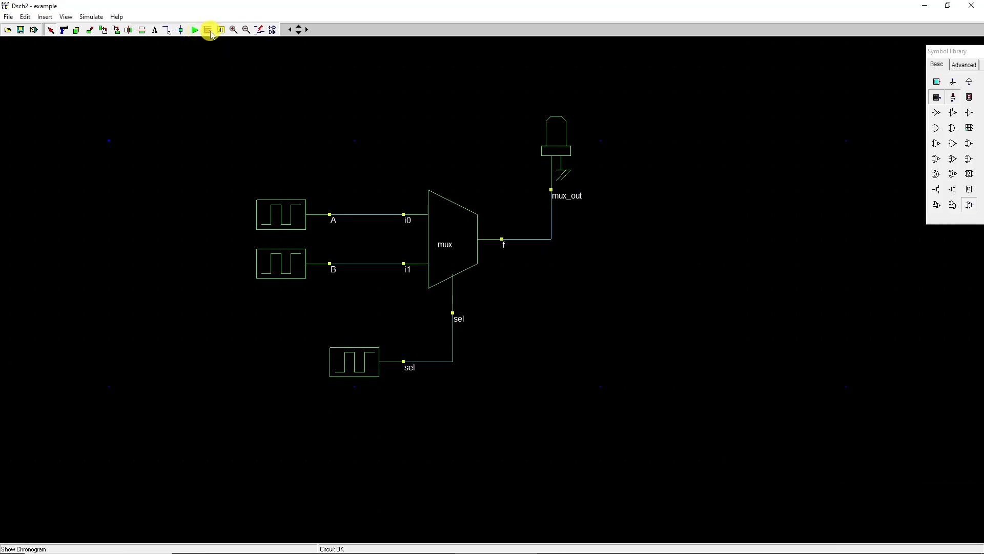
pyautogui.click(209, 29)
pyautogui.click(332, 176)
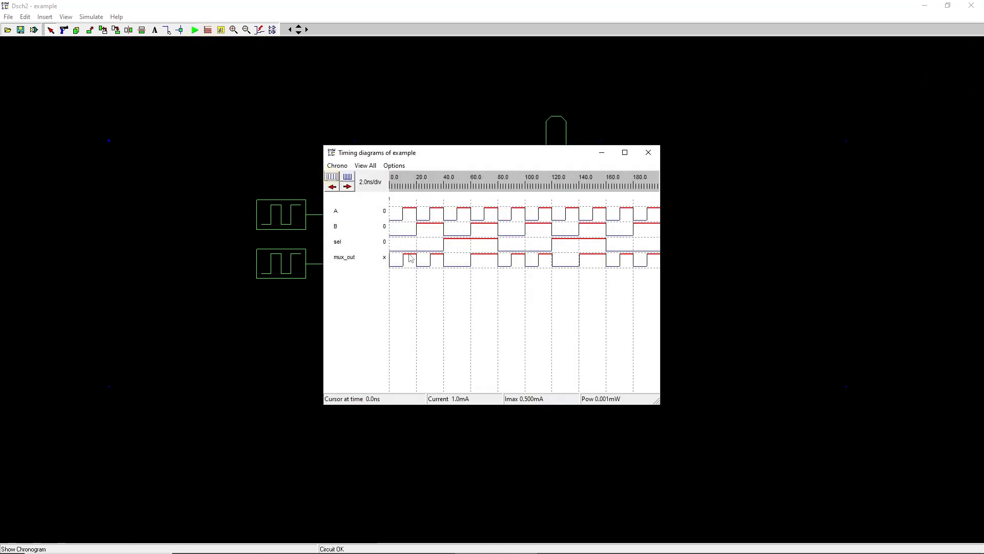
# Step: Examine the multiplexer's A, B, sel and mux_out waveforms and close the timing diagrams
pyautogui.click(431, 221)
pyautogui.click(438, 216)
pyautogui.click(433, 259)
pyautogui.click(648, 152)
# Step: Save the multiplexer schematic as mux_v01.sch in the schematic folder
pyautogui.click(9, 17)
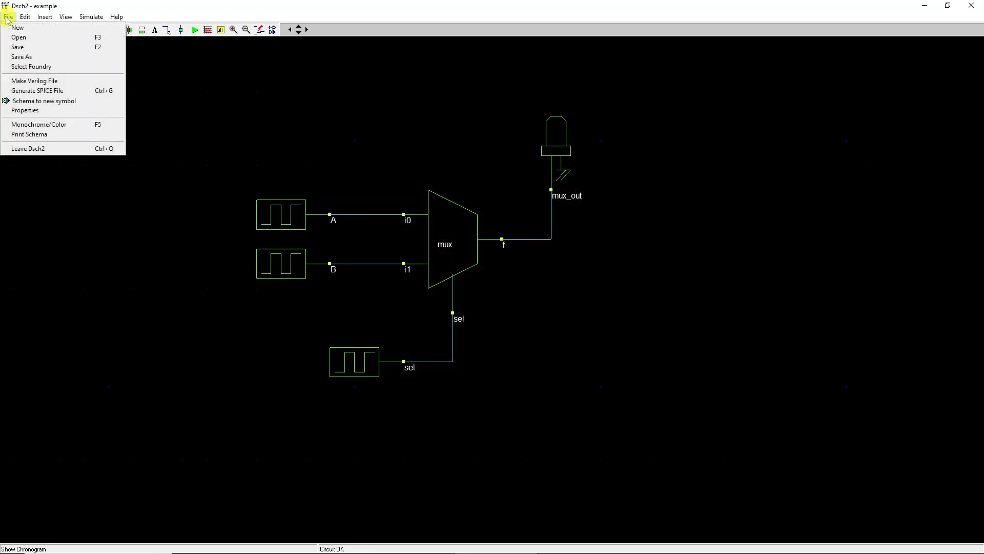
pyautogui.click(22, 57)
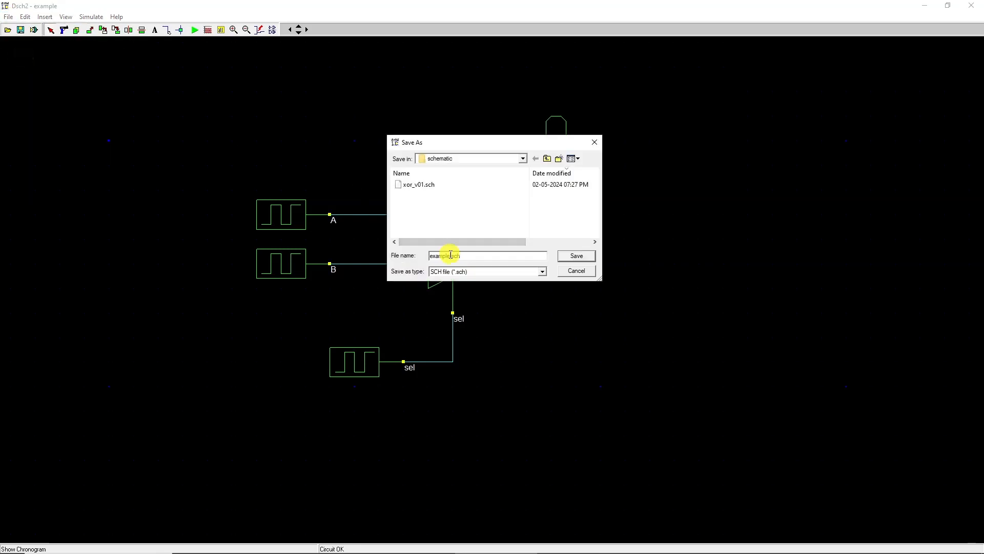
pyautogui.write('mux_v01')
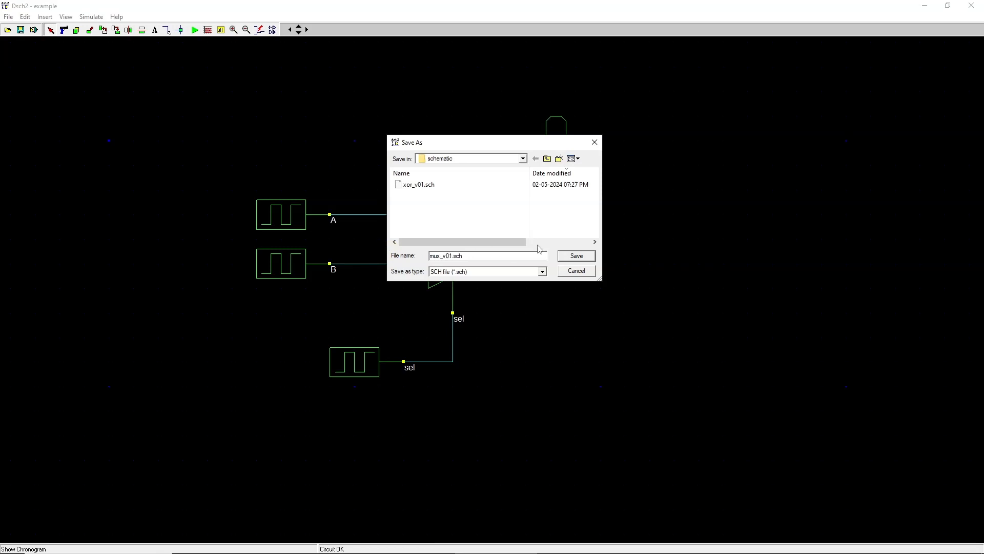
pyautogui.click(569, 255)
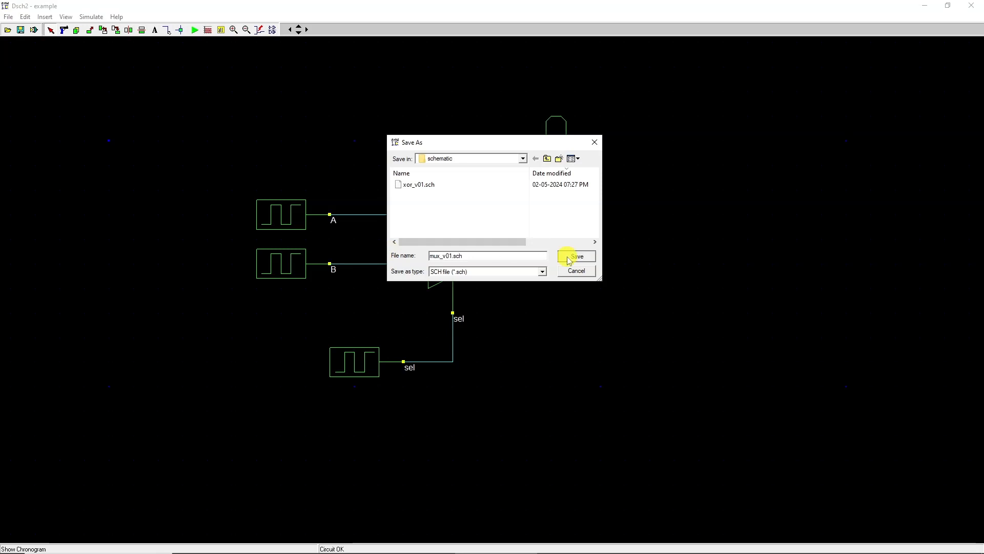
# Step: Generate the Verilog file of the multiplexer schematic with module name mux_v01
pyautogui.click(8, 17)
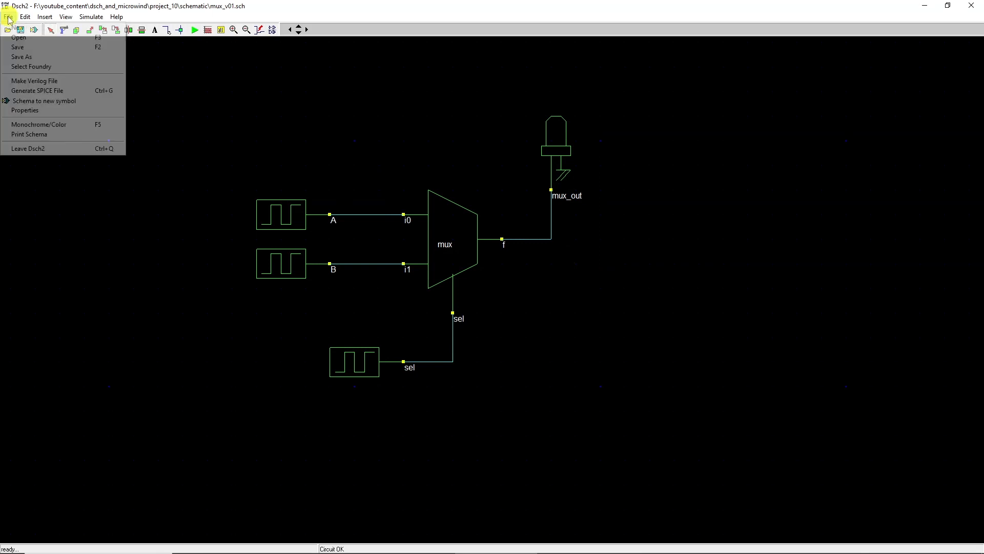
pyautogui.click(24, 79)
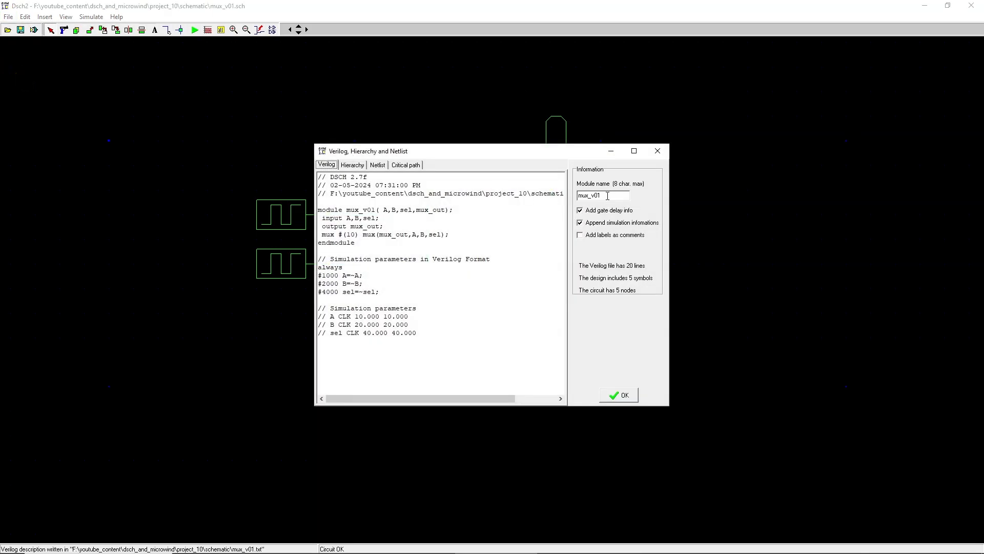
pyautogui.click(623, 395)
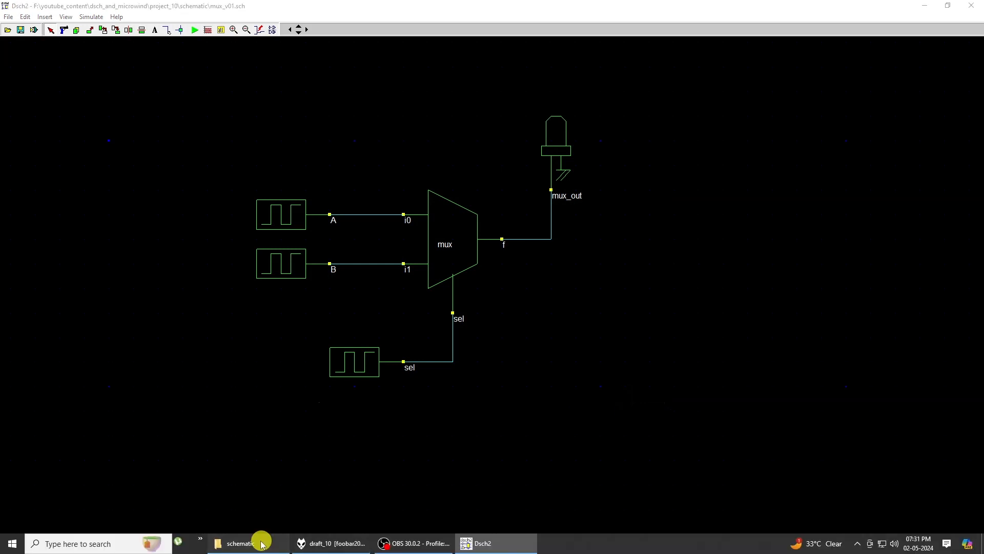
# Step: Rename the generated mux_v01.txt file in the schematic folder to mux_v01.v
pyautogui.click(259, 540)
pyautogui.click(309, 168)
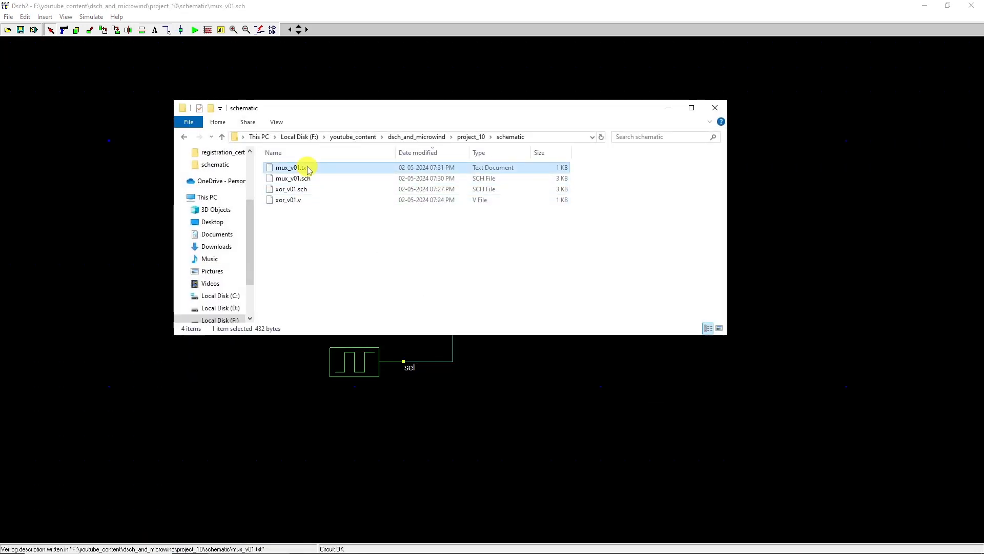
pyautogui.click(310, 168)
pyautogui.doubleClick(304, 168)
pyautogui.write('v01.v')
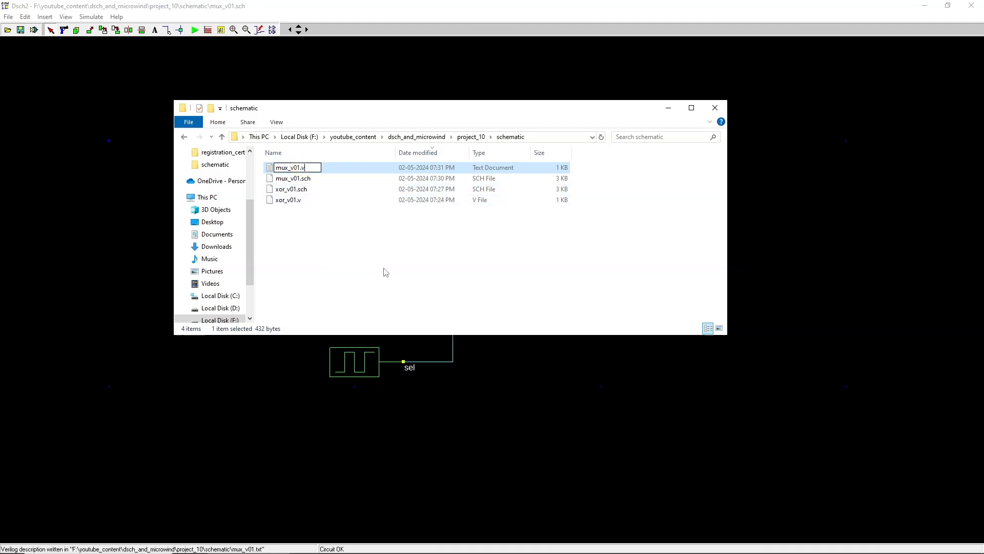
pyautogui.press('Return')
pyautogui.click(538, 286)
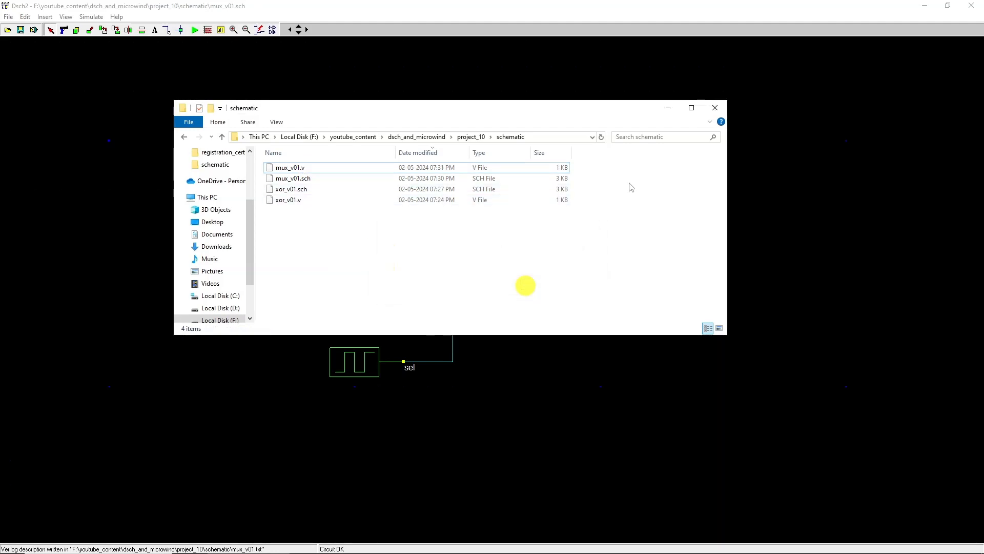
pyautogui.click(669, 108)
# Step: Switch to Microwind and select the cmos035.rul foundry
pyautogui.click(924, 6)
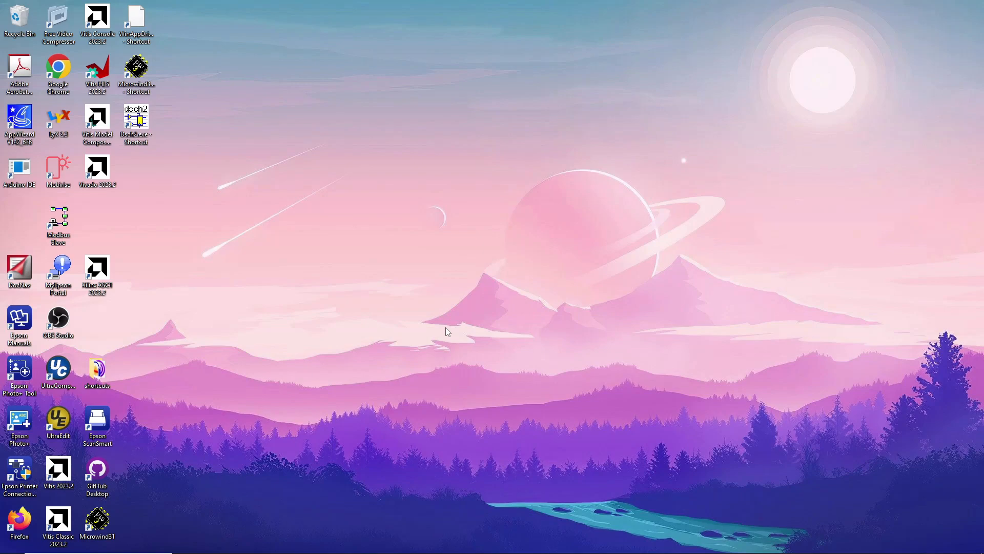
pyautogui.doubleClick(136, 66)
pyautogui.click(8, 16)
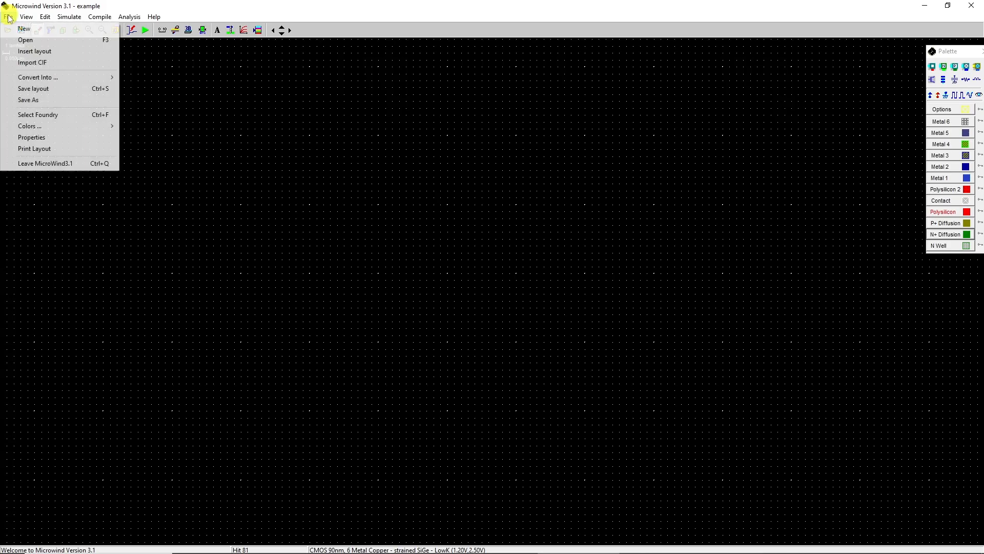
pyautogui.click(43, 114)
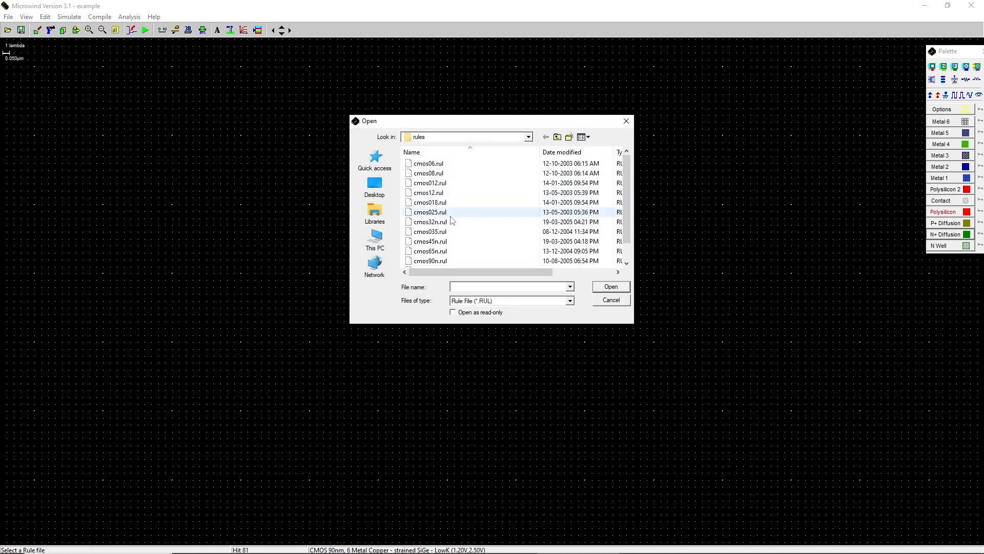
pyautogui.click(442, 232)
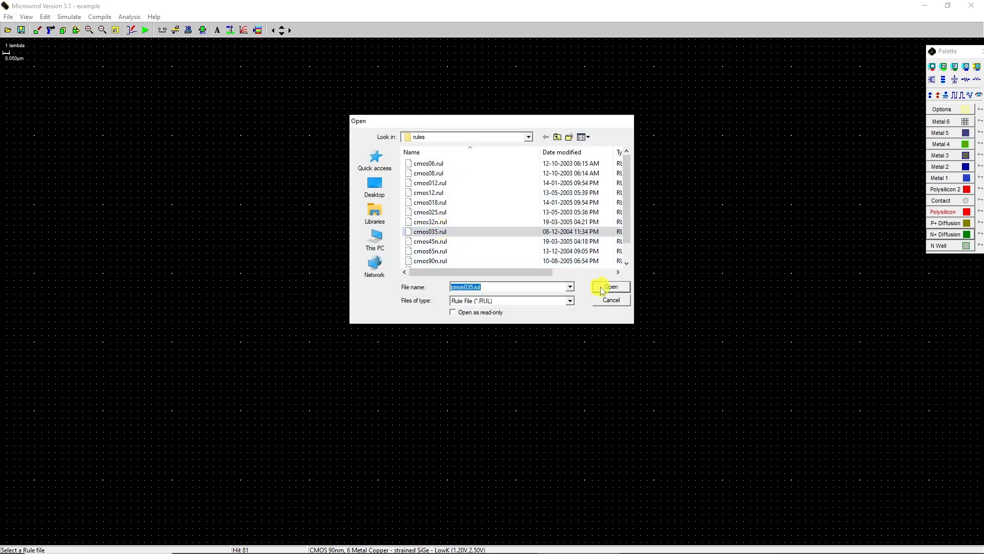
pyautogui.click(610, 287)
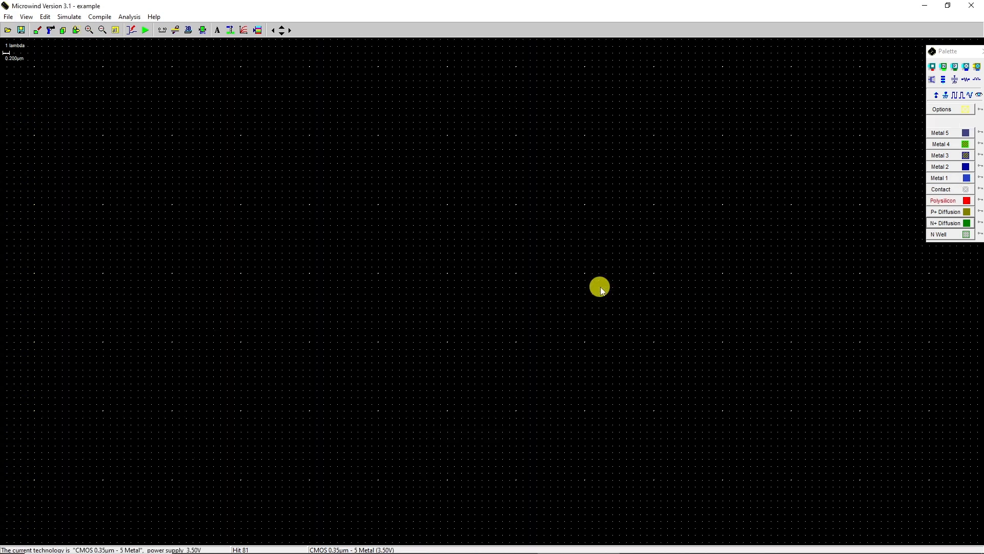
# Step: Compile the mux_v01.v Verilog file into a layout and return to the editor
pyautogui.click(99, 17)
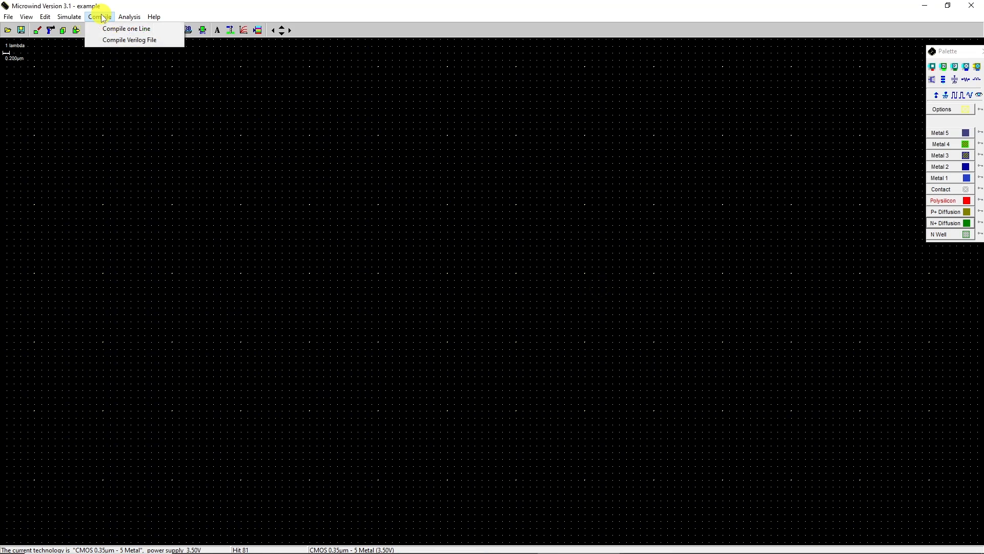
pyautogui.click(114, 44)
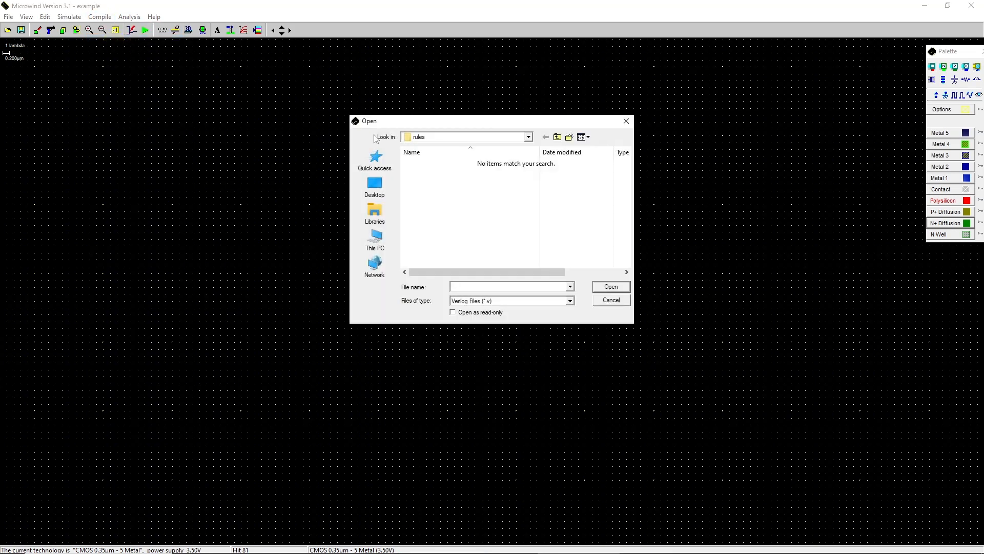
pyautogui.click(558, 137)
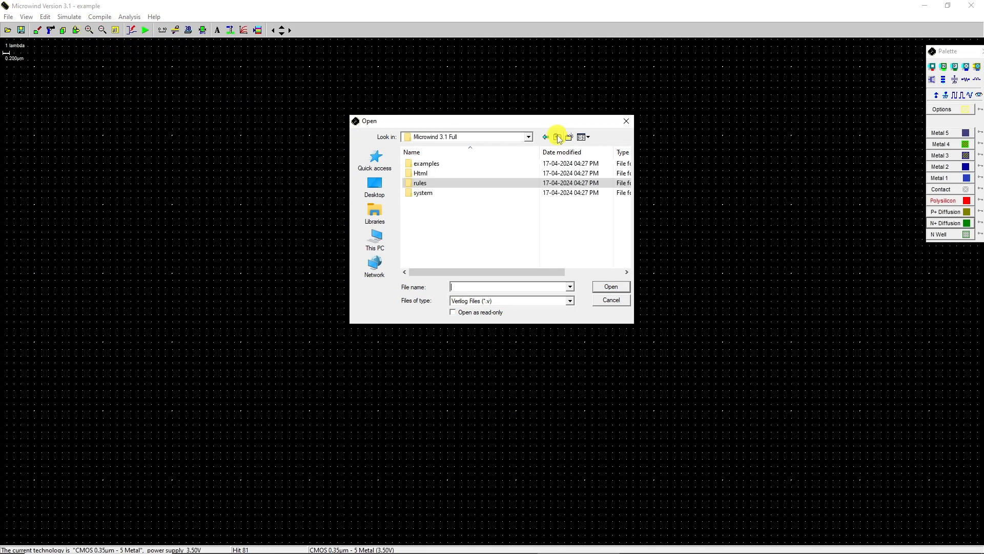
pyautogui.click(558, 137)
pyautogui.doubleClick(439, 223)
pyautogui.click(434, 185)
pyautogui.doubleClick(434, 185)
pyautogui.click(433, 166)
pyautogui.doubleClick(432, 164)
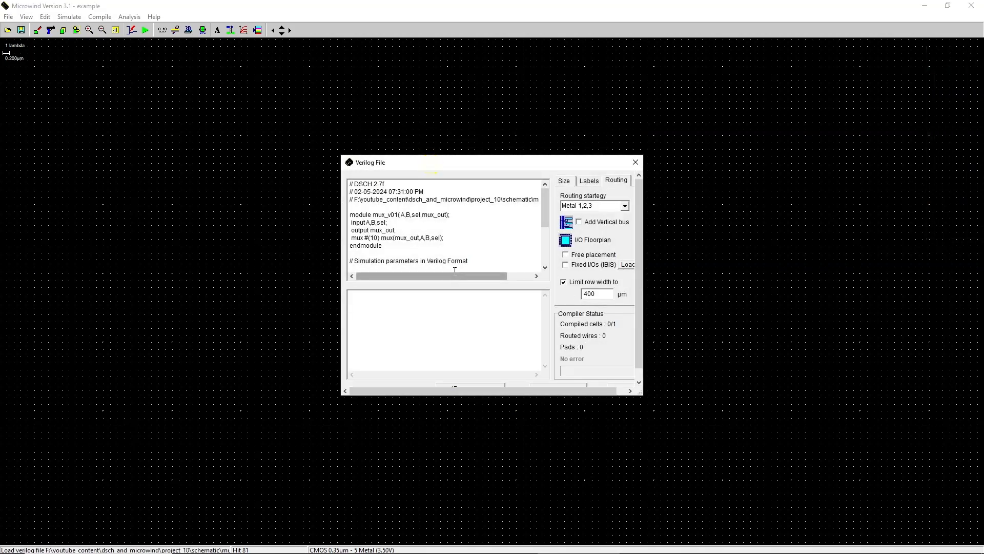
pyautogui.moveTo(639, 242); pyautogui.dragTo(648, 279)
pyautogui.click(484, 380)
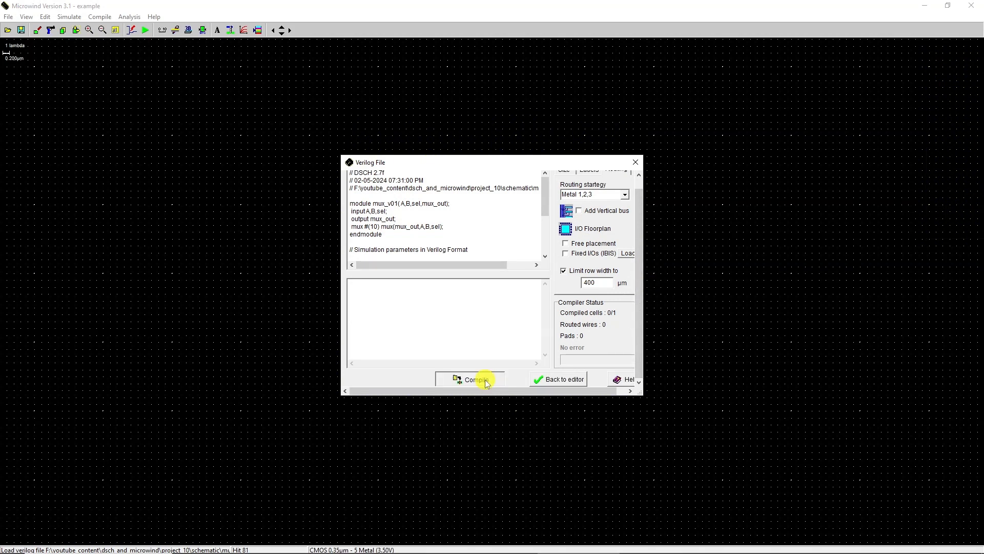
pyautogui.click(559, 379)
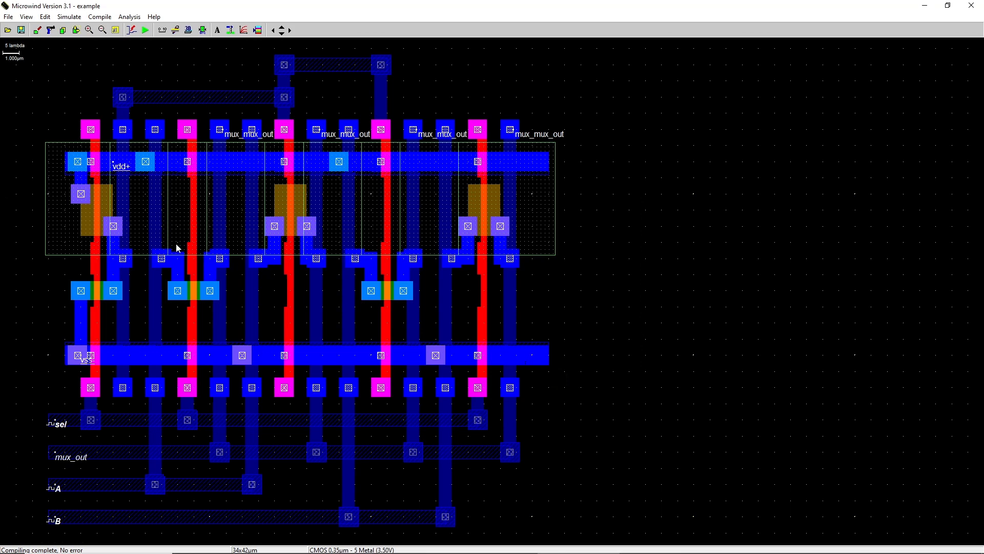
# Step: Examine the compiled multiplexer layout's transistors, supply rails and input and output labels
pyautogui.click(99, 213)
pyautogui.click(290, 205)
pyautogui.click(494, 206)
pyautogui.click(103, 292)
pyautogui.click(203, 293)
pyautogui.click(379, 295)
pyautogui.click(125, 170)
pyautogui.click(81, 358)
pyautogui.click(69, 421)
pyautogui.click(80, 458)
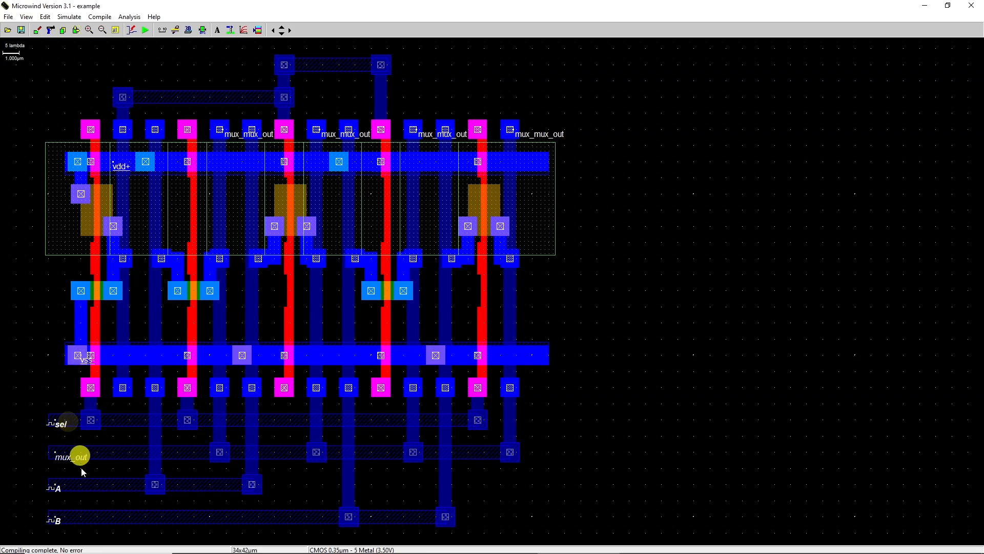
pyautogui.click(85, 483)
pyautogui.click(85, 518)
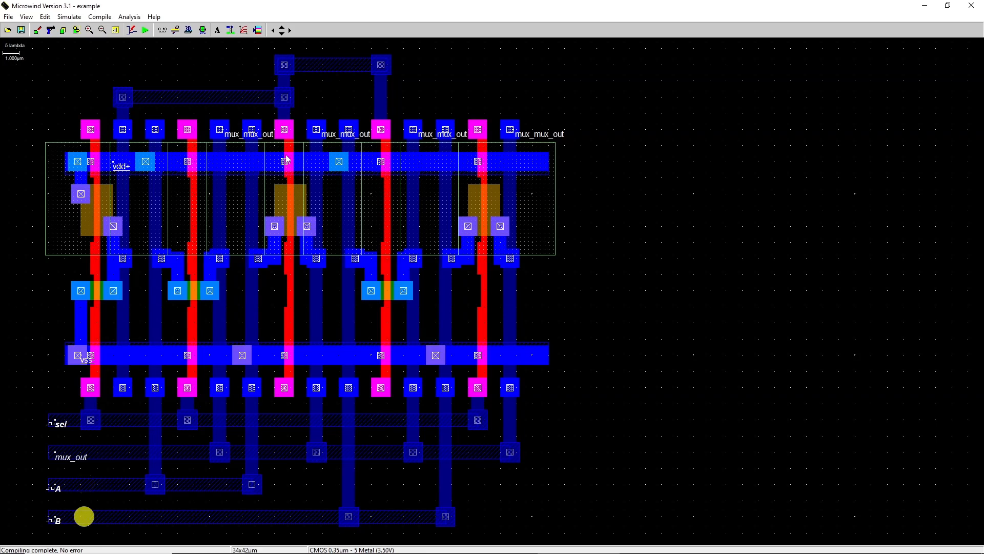
# Step: Add a VDD supply property in the empty area beside the layout
pyautogui.click(257, 30)
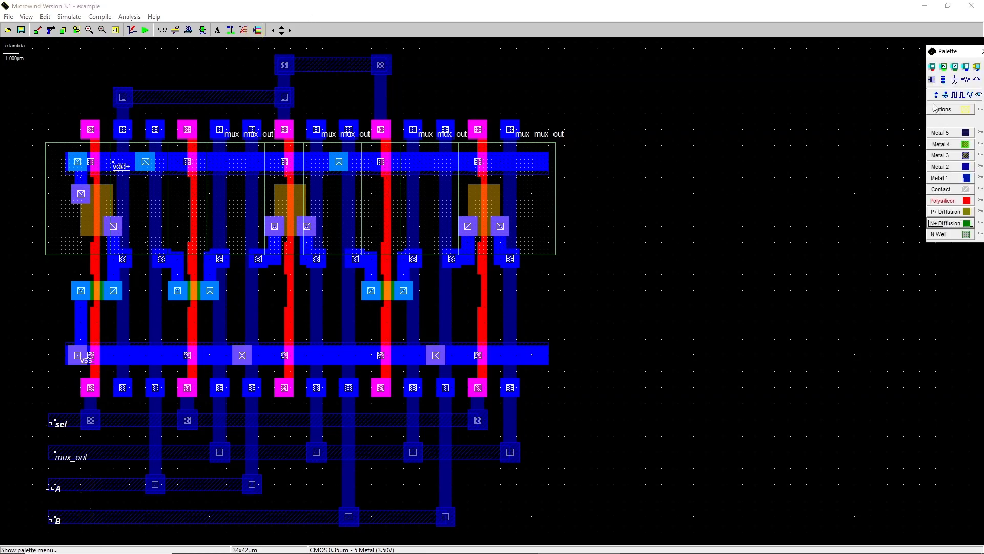
pyautogui.click(936, 95)
pyautogui.click(540, 189)
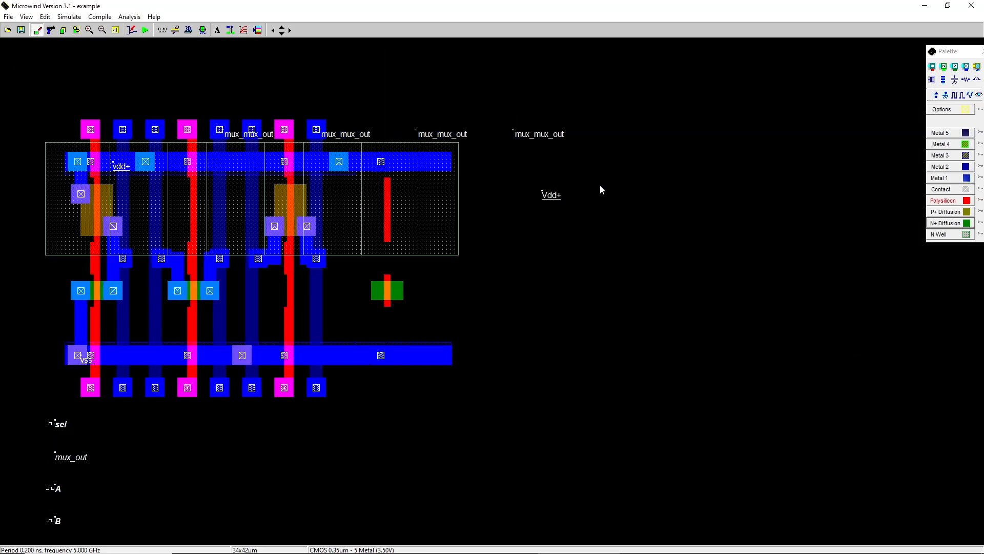
# Step: Run the analog simulation and show the frequency-versus-time view for mux_mux_out
pyautogui.click(145, 30)
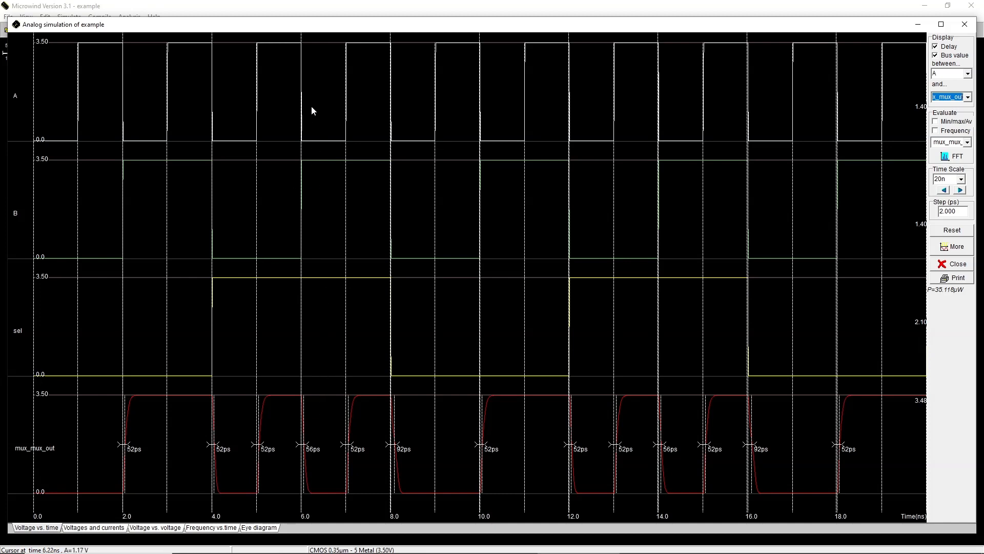
pyautogui.click(211, 527)
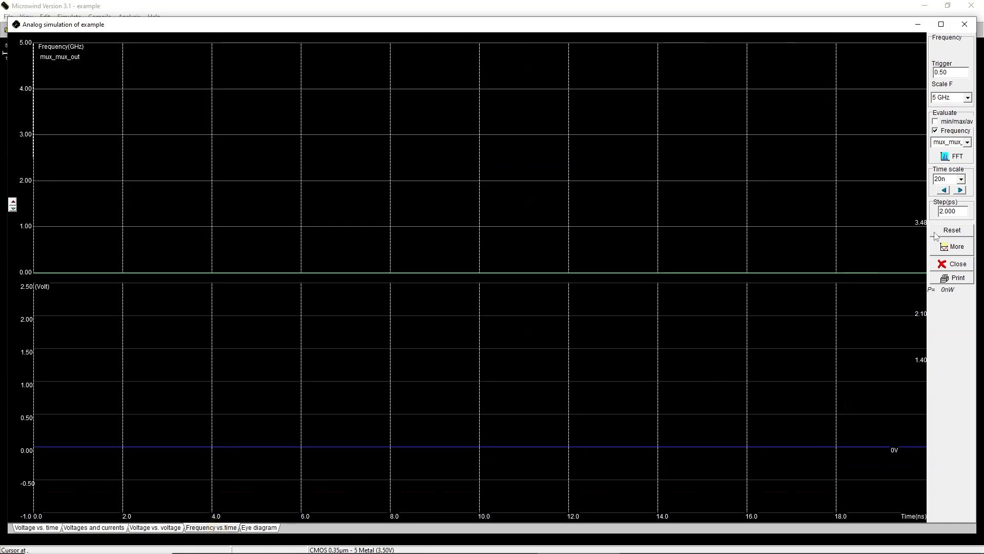
pyautogui.click(952, 231)
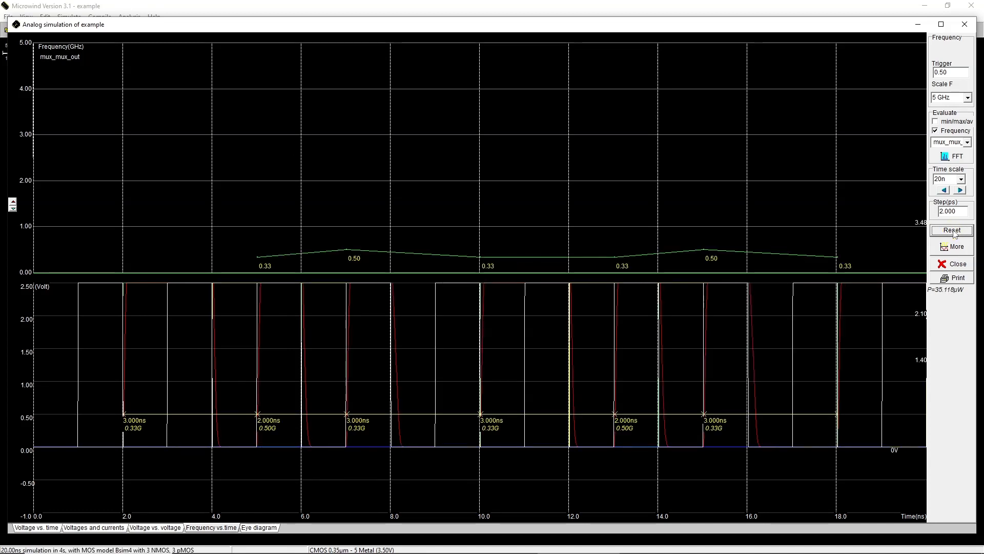
# Step: View the FFT spectrum of mux_mux_out before rerunning and closing the analog simulation
pyautogui.click(962, 159)
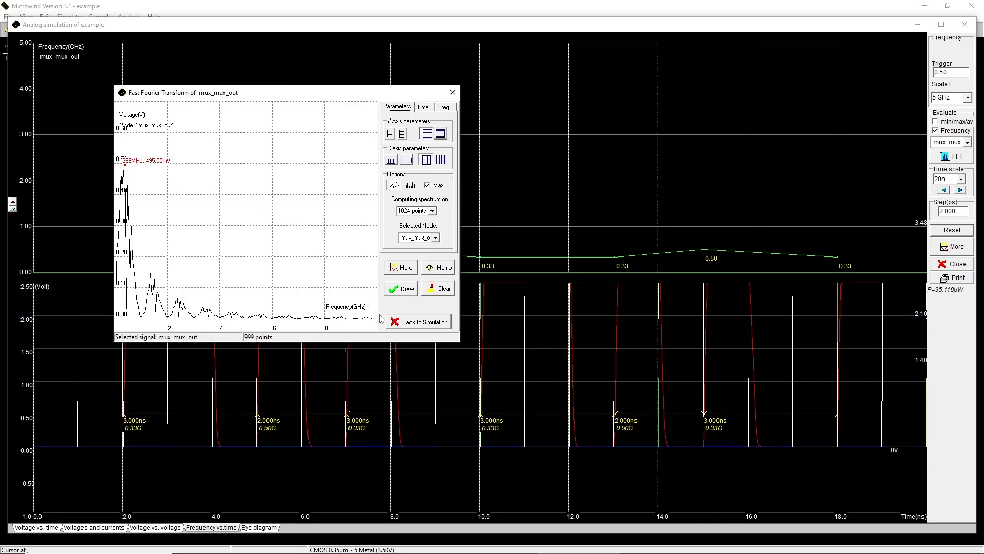
pyautogui.click(413, 322)
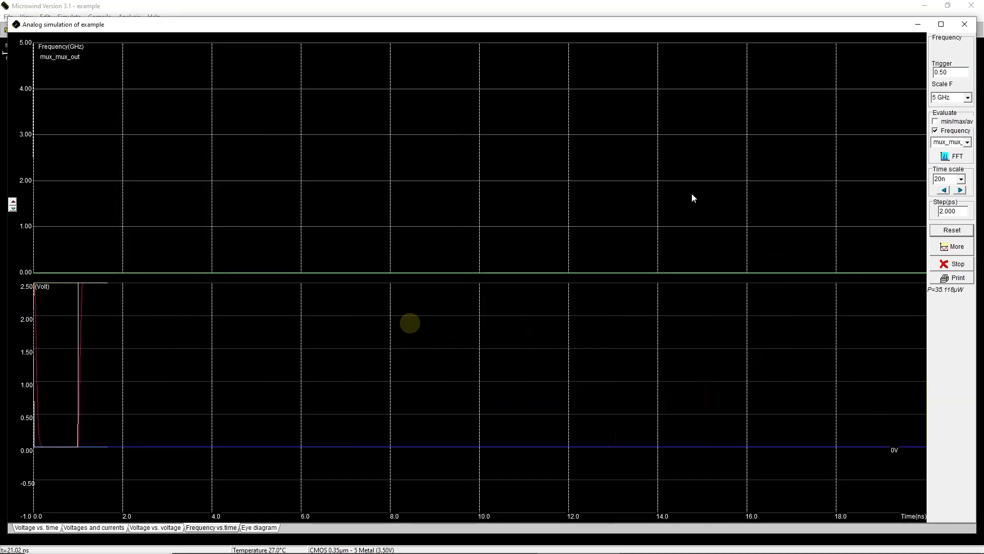
pyautogui.click(961, 230)
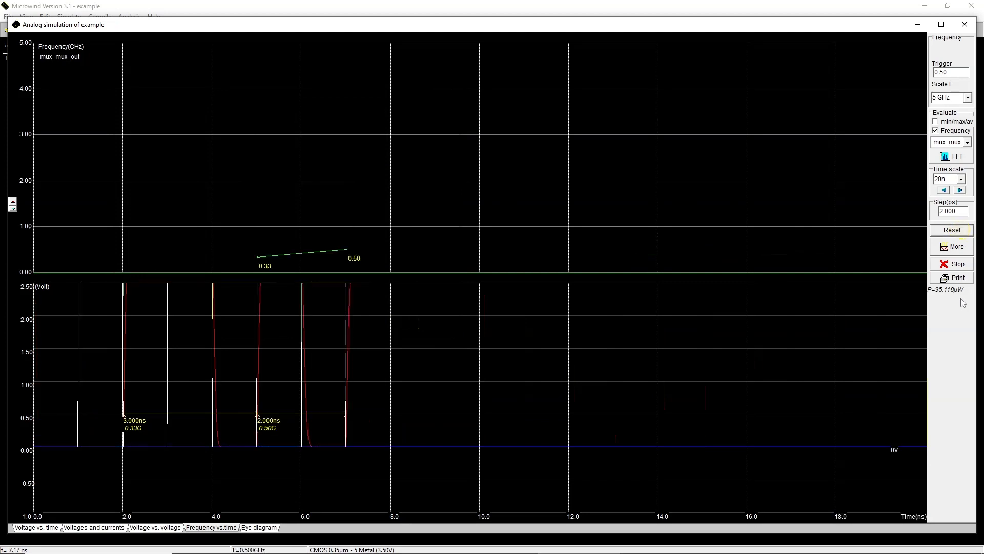
pyautogui.click(965, 28)
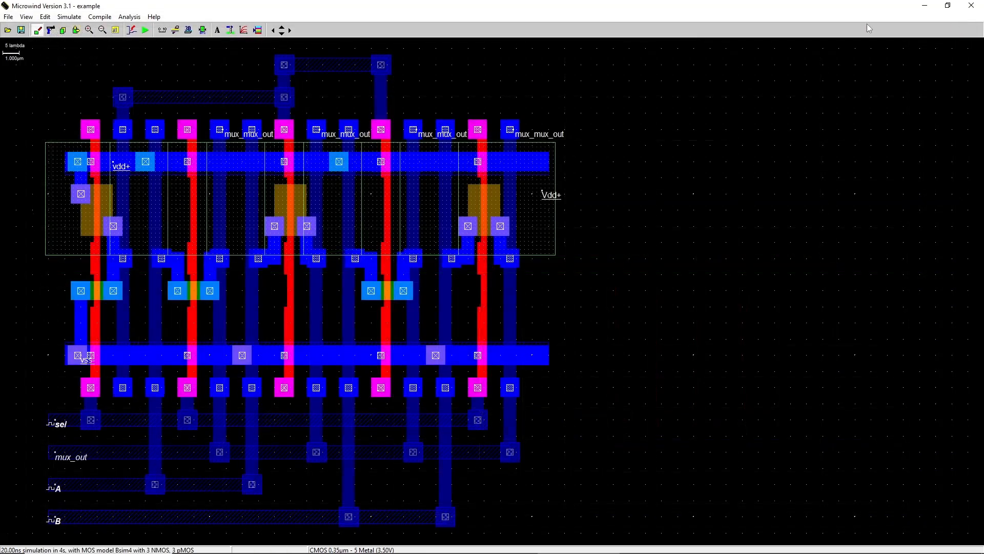
# Step: Save the multiplexer layout as mux_v01 in the layout folder
pyautogui.click(8, 18)
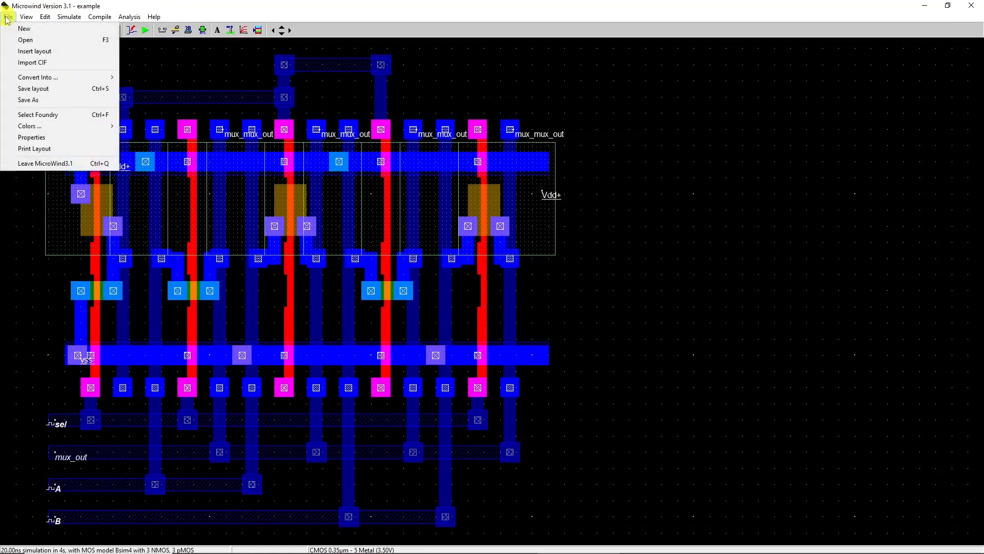
pyautogui.click(27, 100)
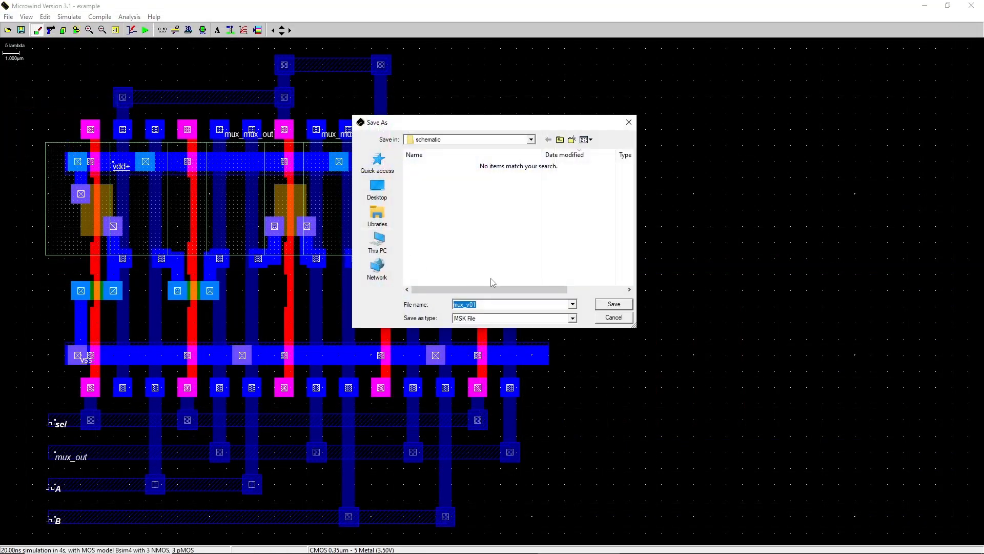
pyautogui.click(560, 140)
pyautogui.doubleClick(429, 175)
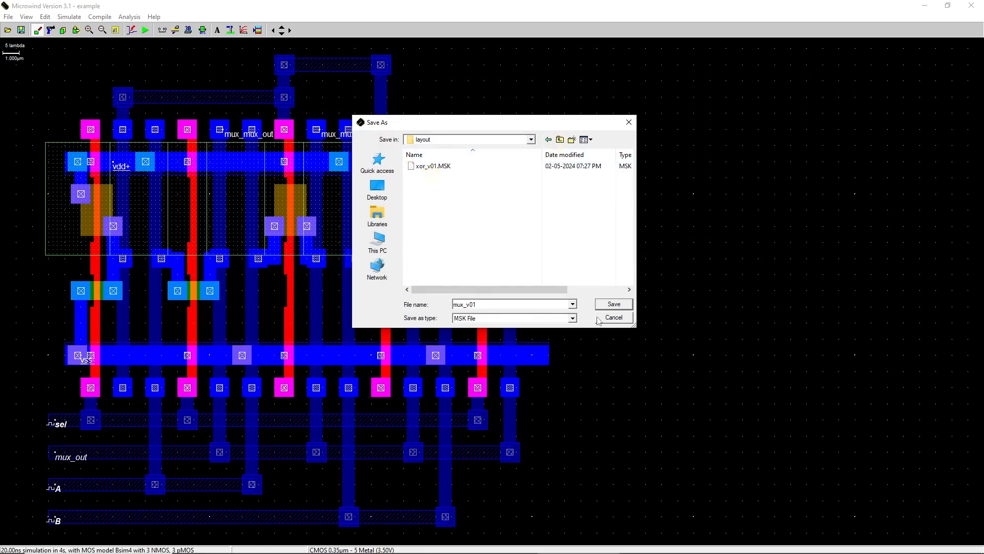
pyautogui.click(614, 304)
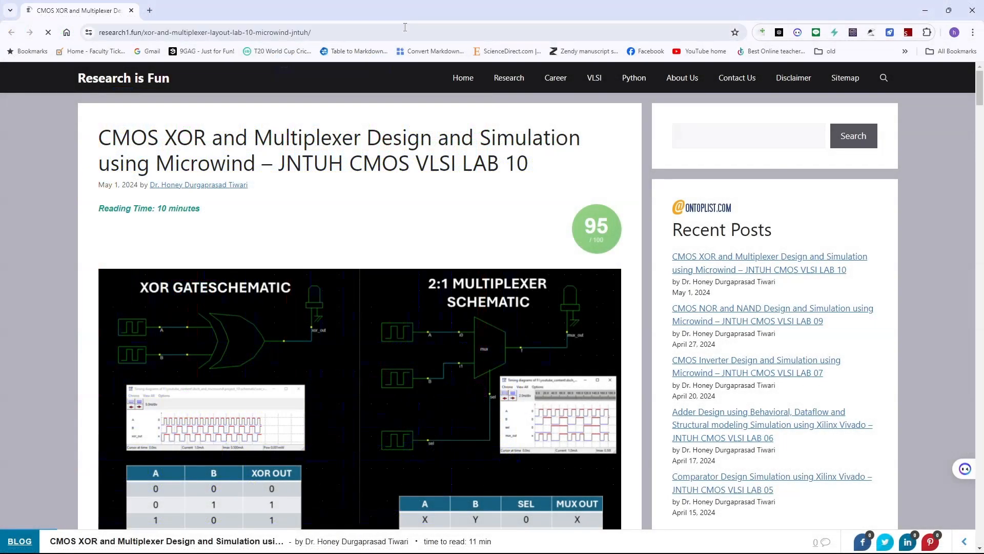
# Step: Switch to the browser and read through the blog post's schematic, layout and theory sections for the XOR and multiplexer lab
pyautogui.middleClick(940, 163)
pyautogui.scroll(-4, 941, 188)
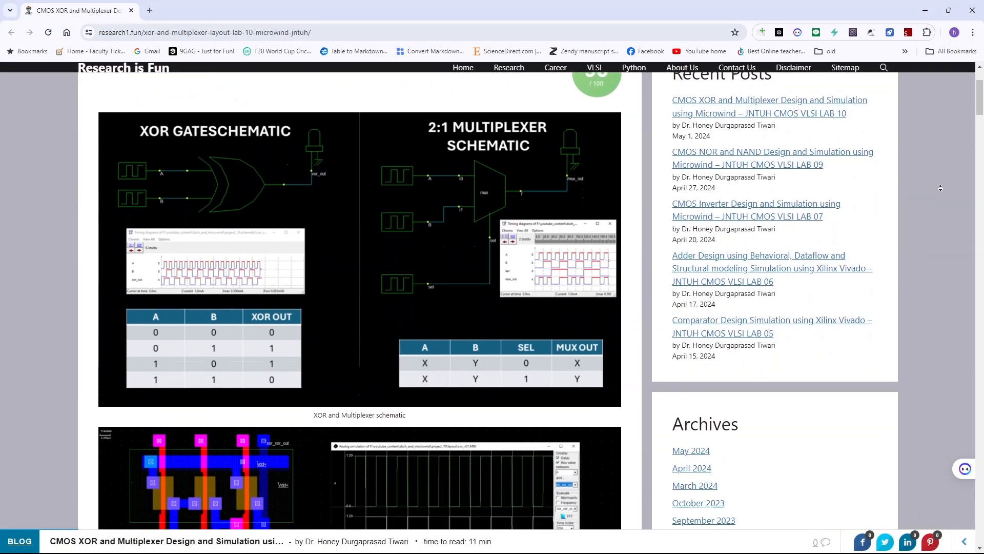
pyautogui.scroll(-5, 940, 187)
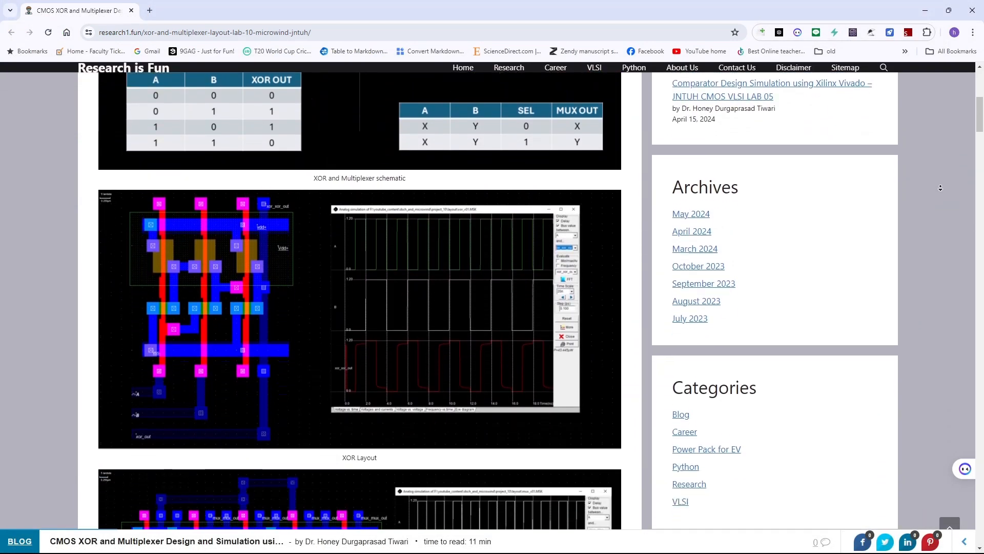
pyautogui.scroll(-5, 940, 187)
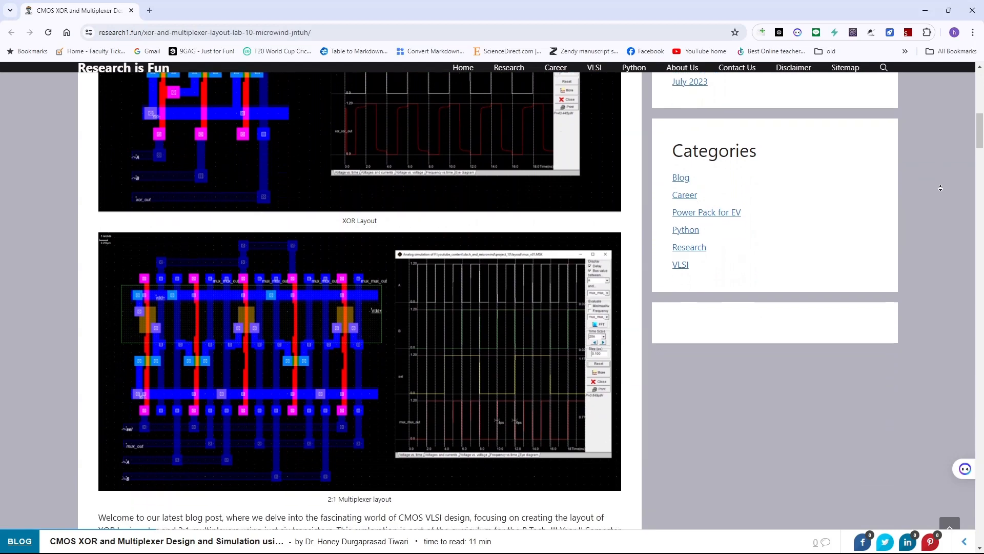
pyautogui.scroll(-9, 940, 191)
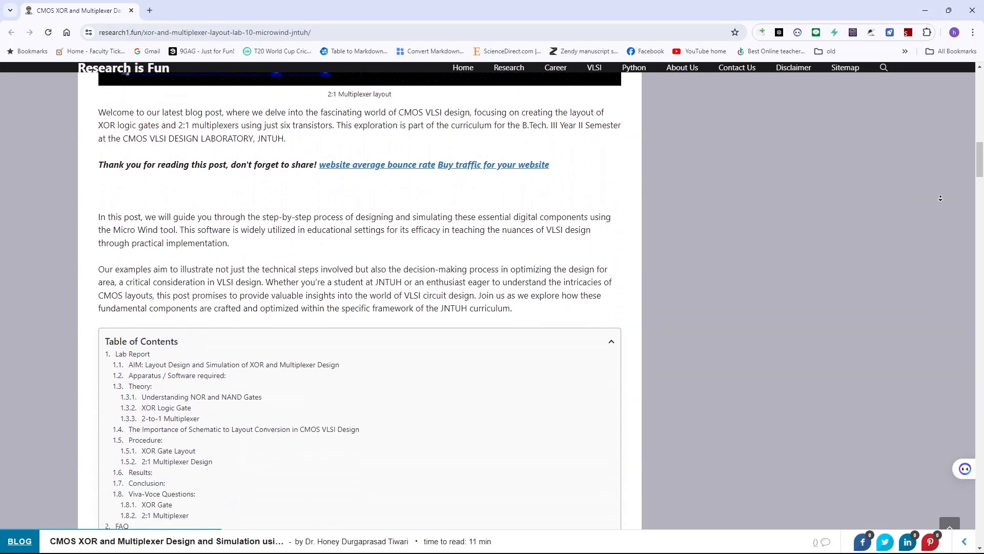
pyautogui.scroll(-9, 940, 198)
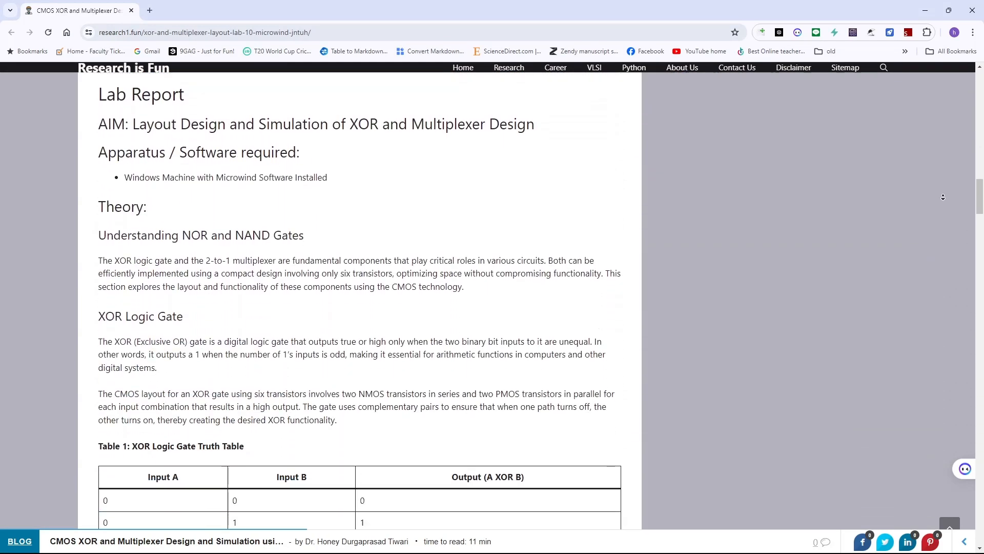
pyautogui.scroll(-5, 943, 197)
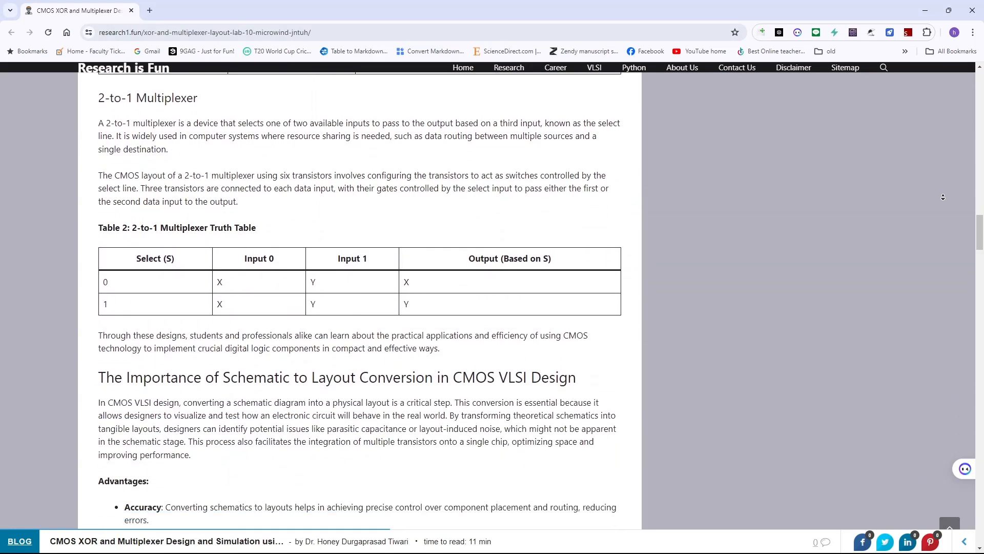